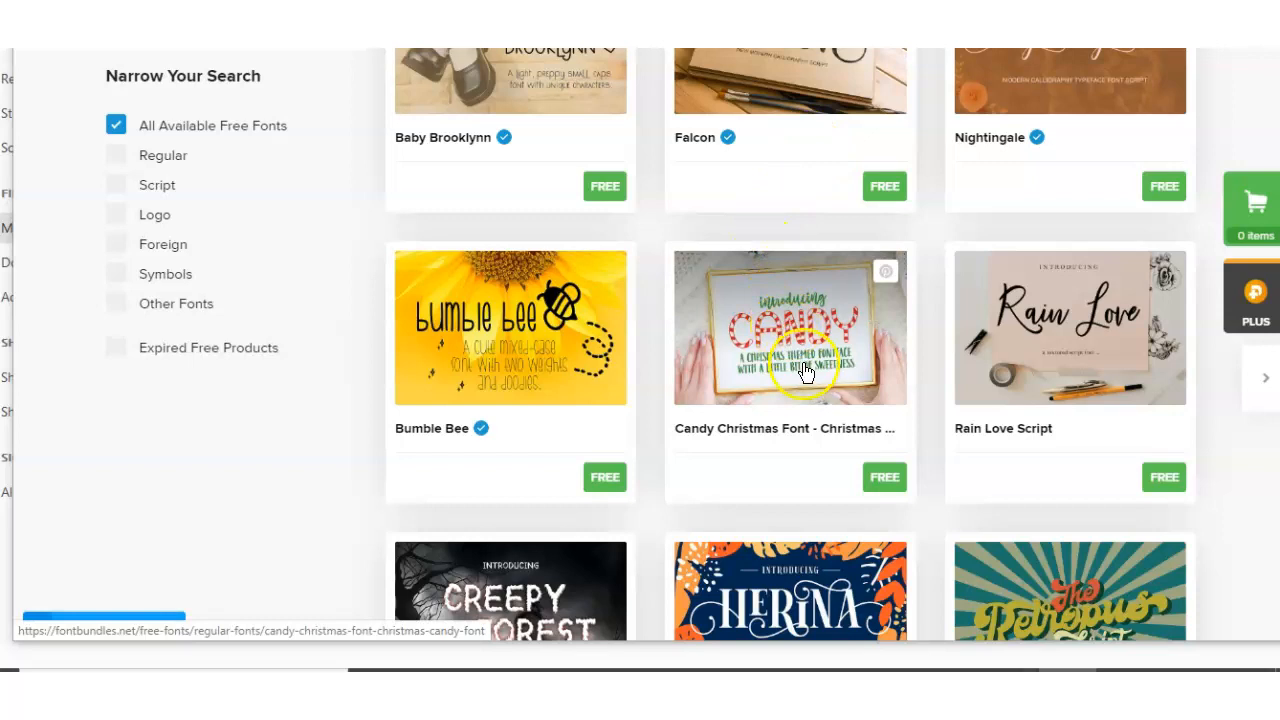
- Open the Candy Christmas Font product page and download the free font
click(806, 371)
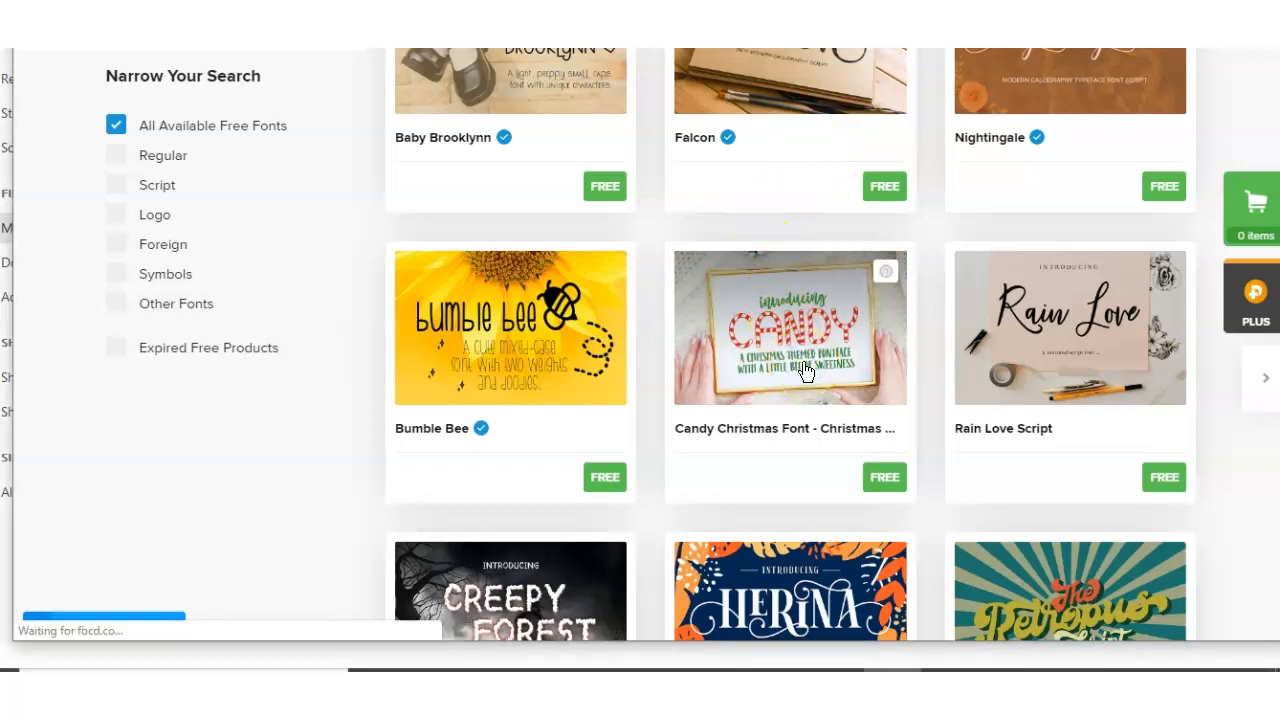
scroll(806, 371, down, 2)
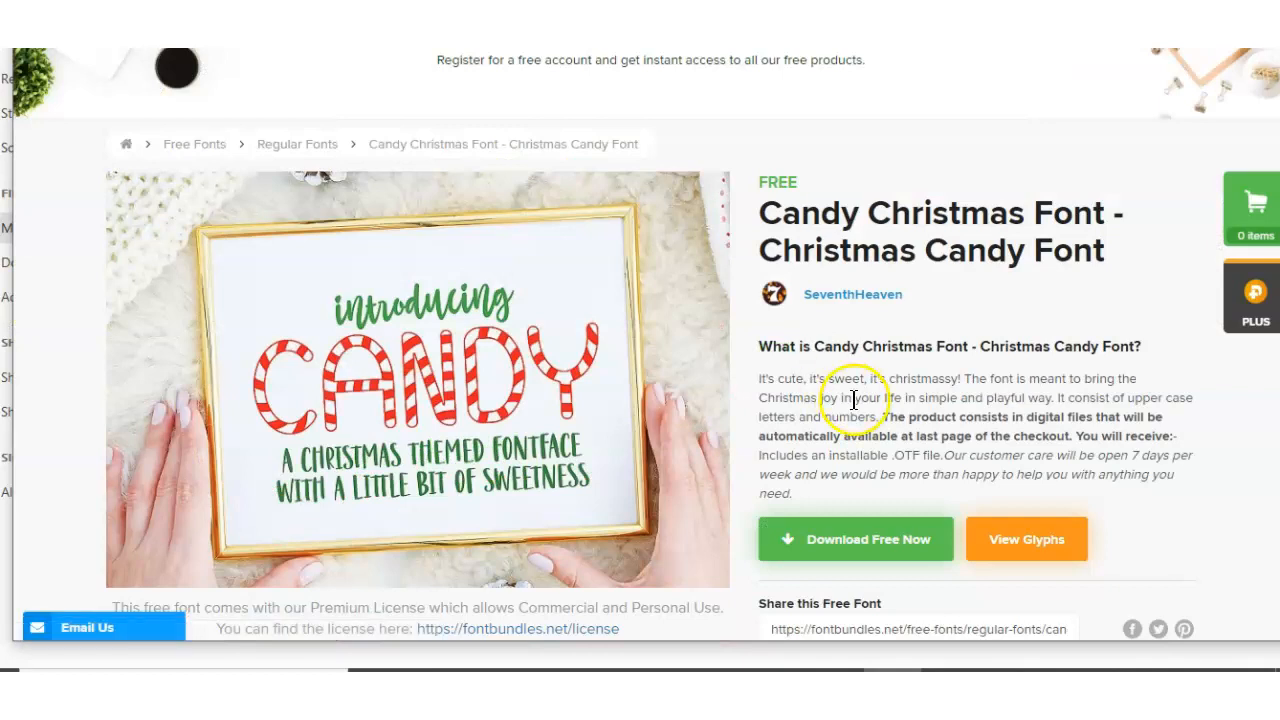
click(889, 538)
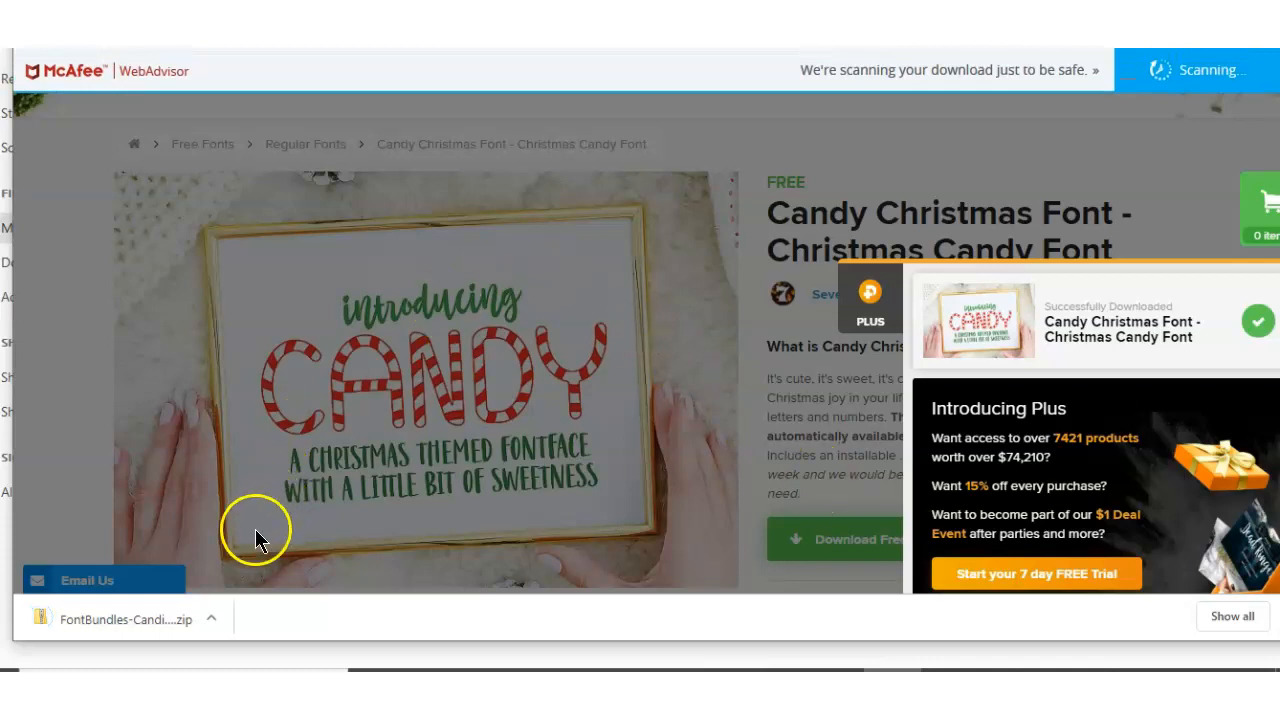
- Open the downloaded font archive and extract all its files to the Downloads\FontBundles-Candish folder, then close the archive window
click(149, 622)
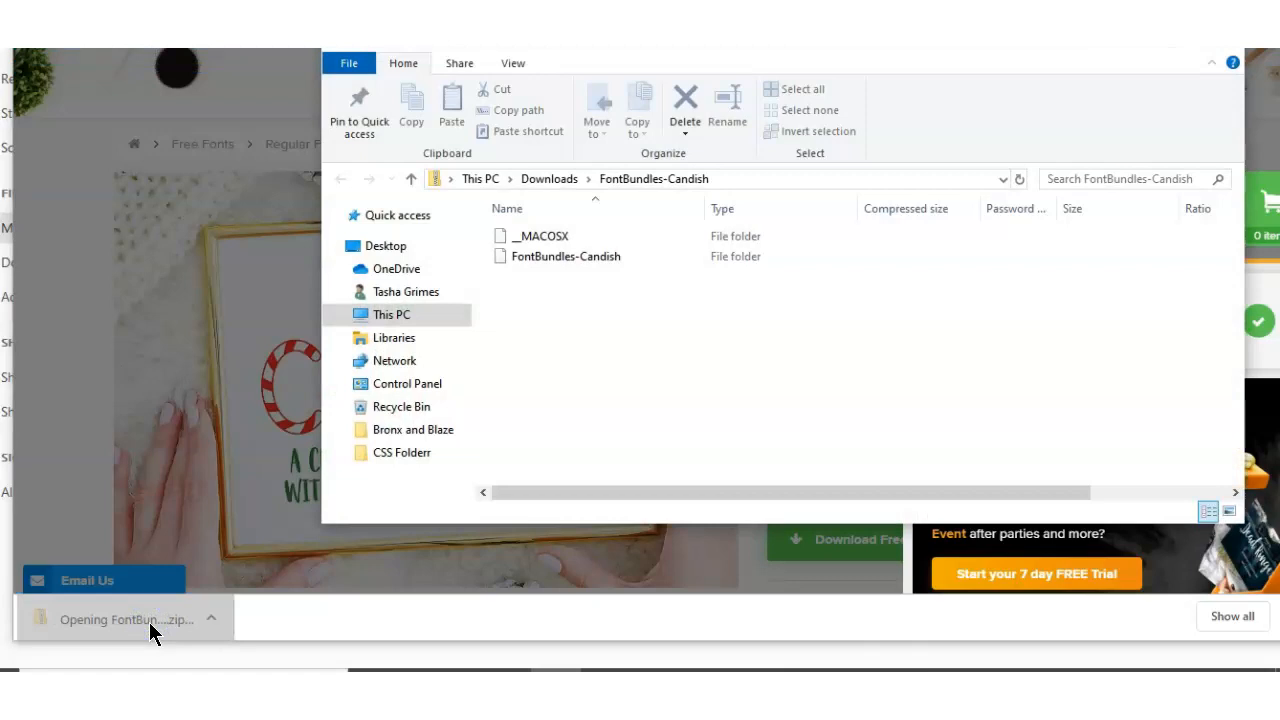
click(544, 256)
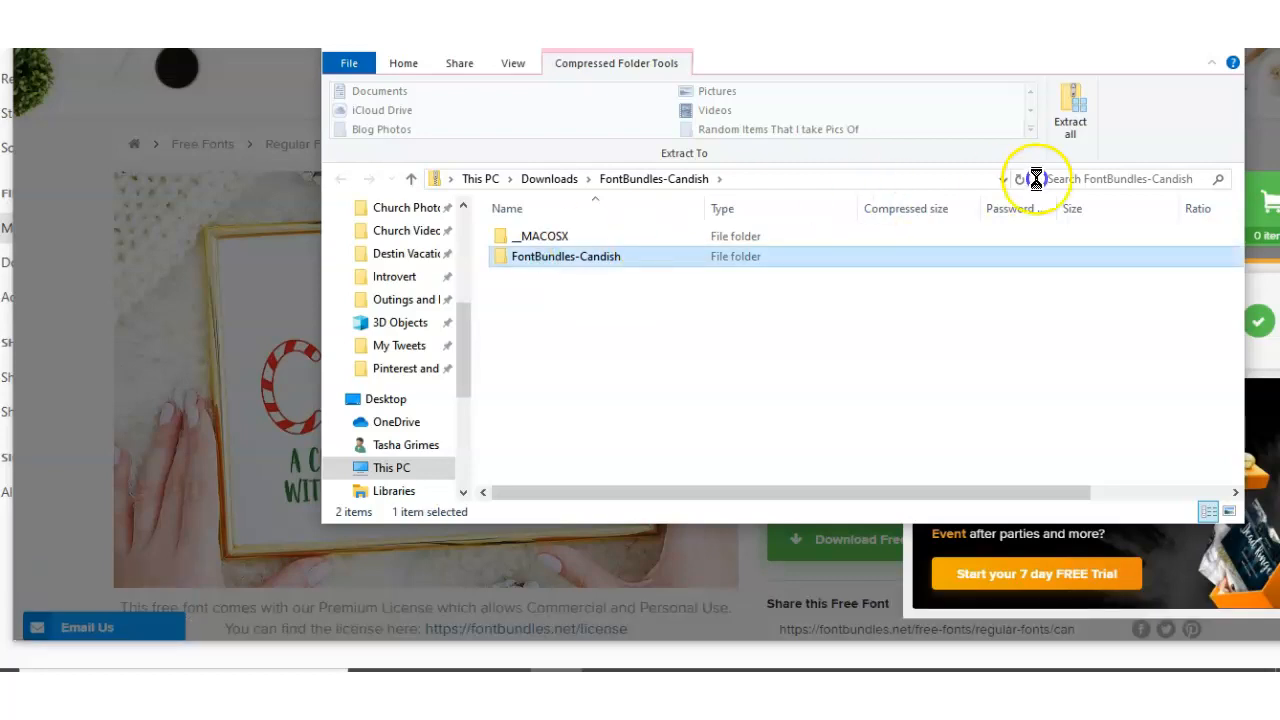
click(1081, 119)
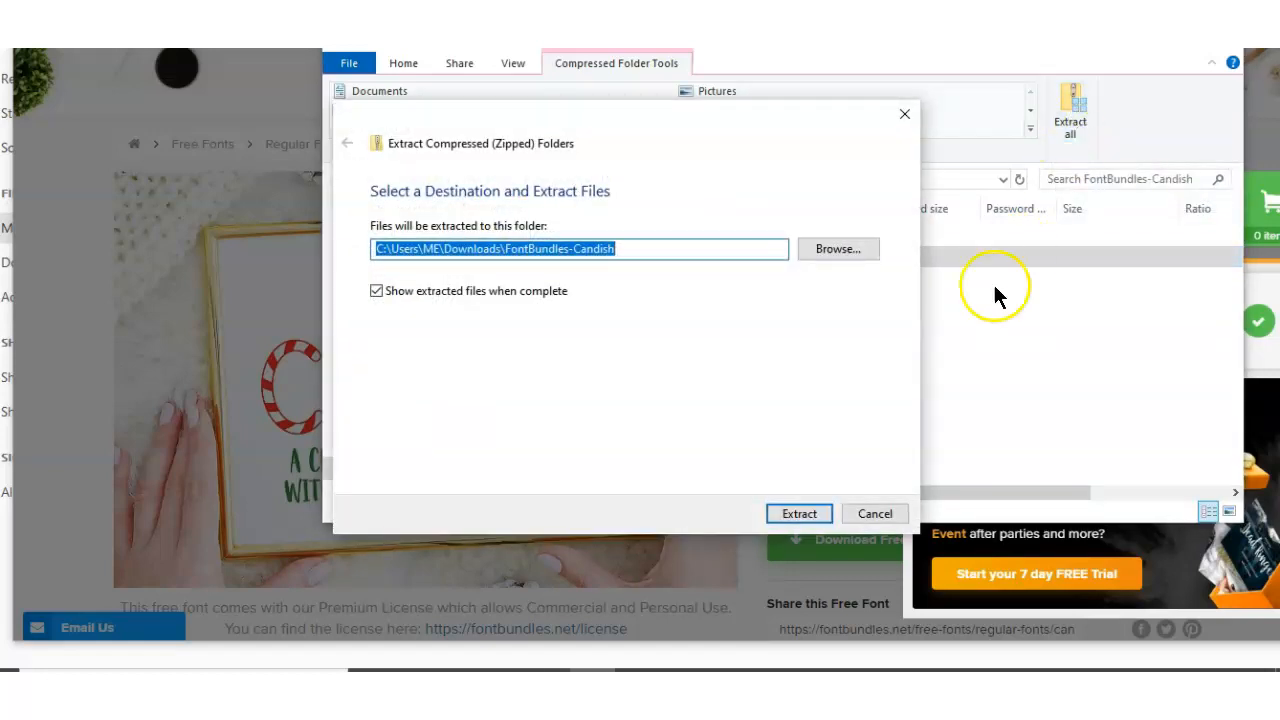
click(797, 514)
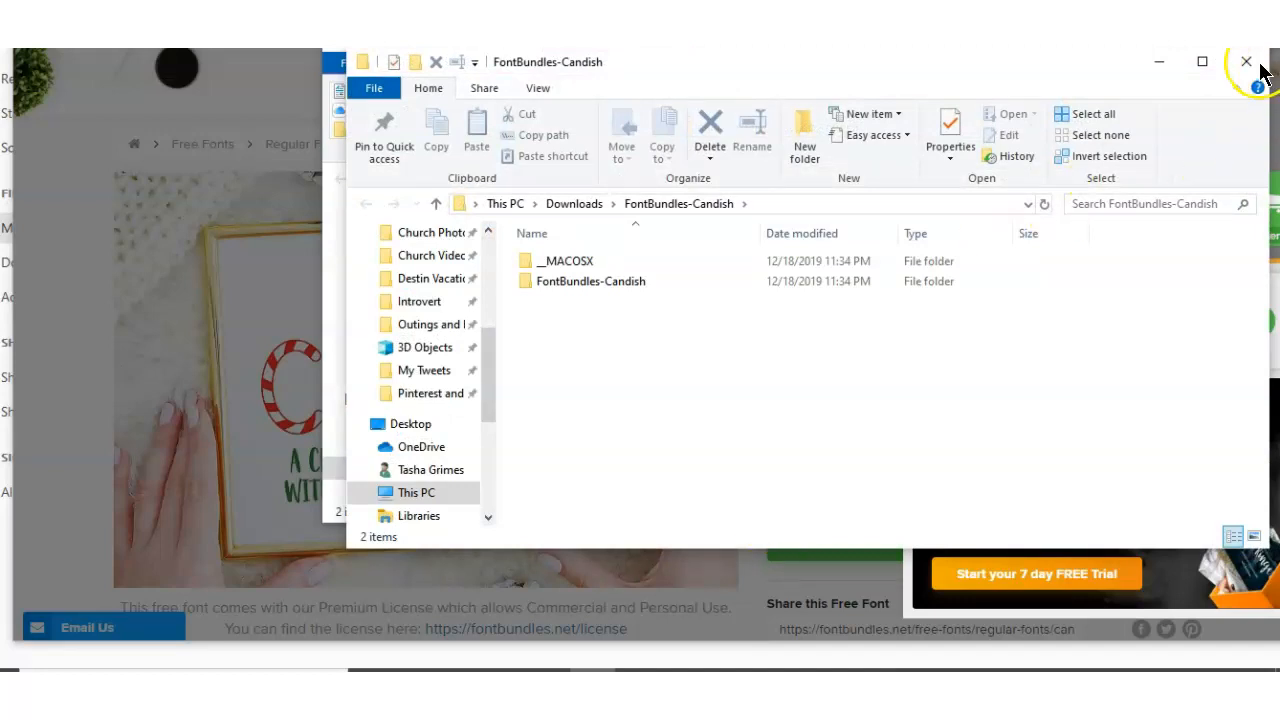
click(1222, 37)
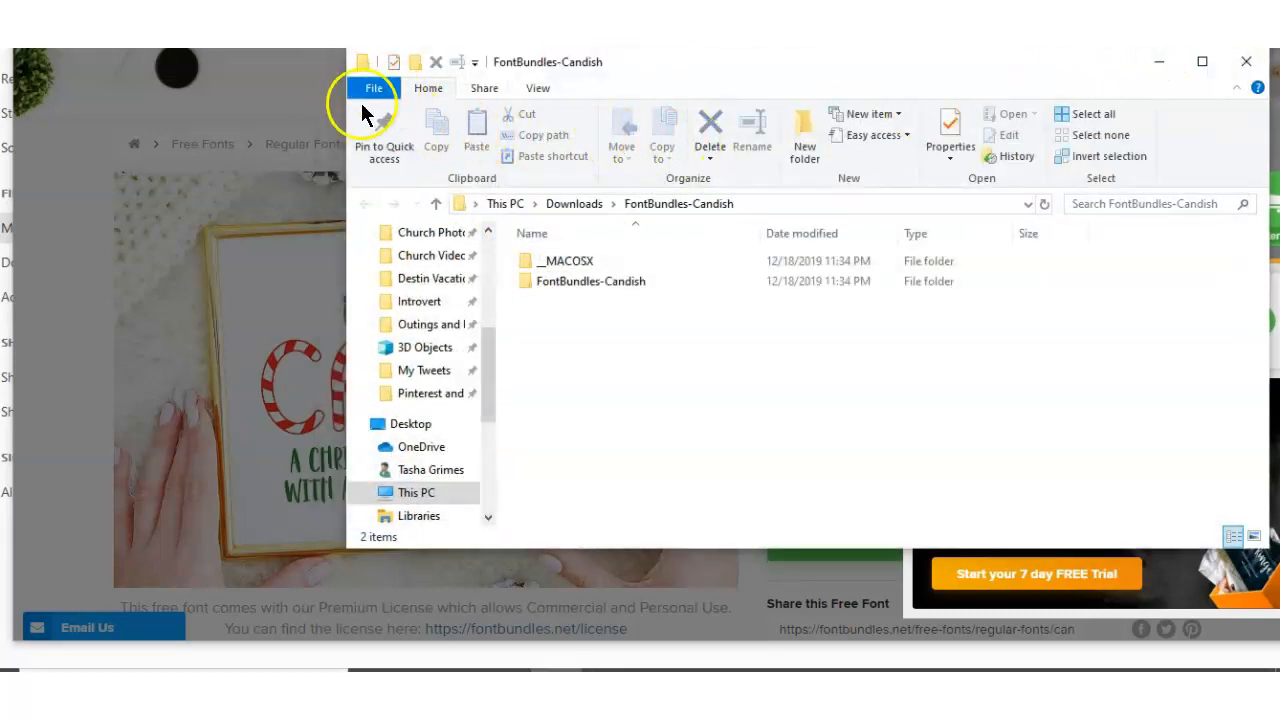
- Open the extracted FontBundles-Candish folder in Downloads and the folder of the same name inside it
click(876, 349)
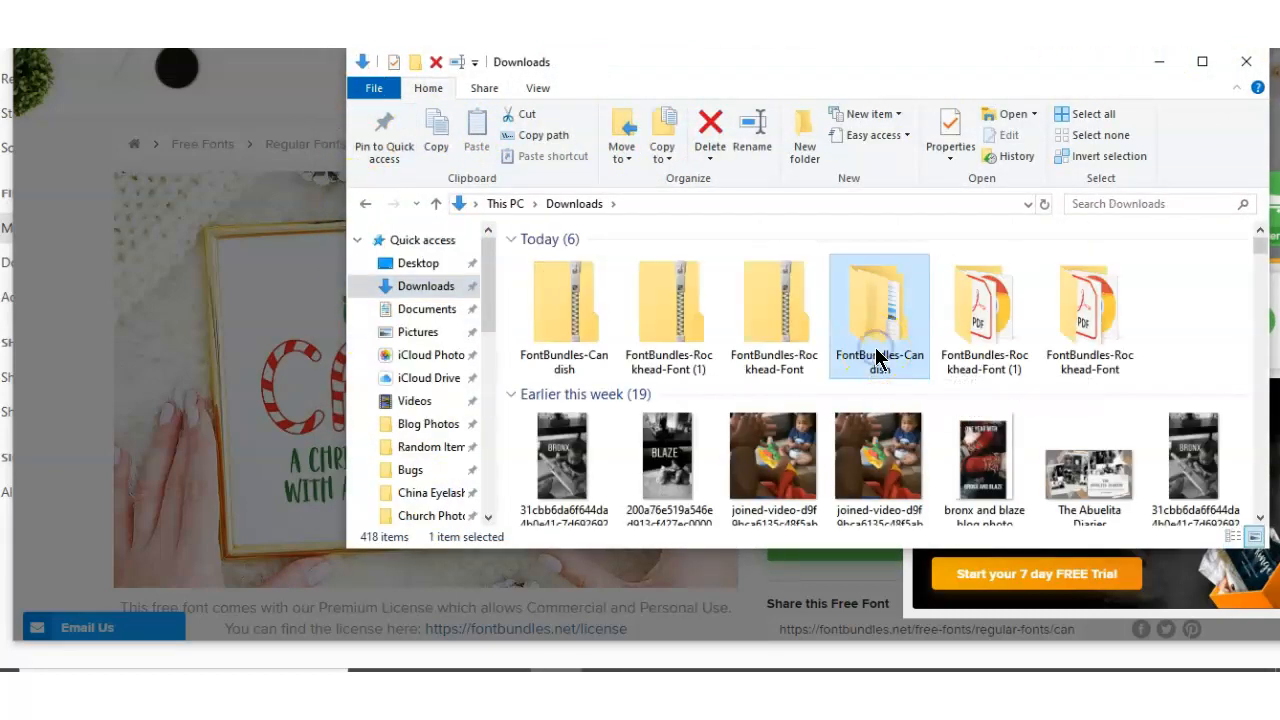
click(876, 349)
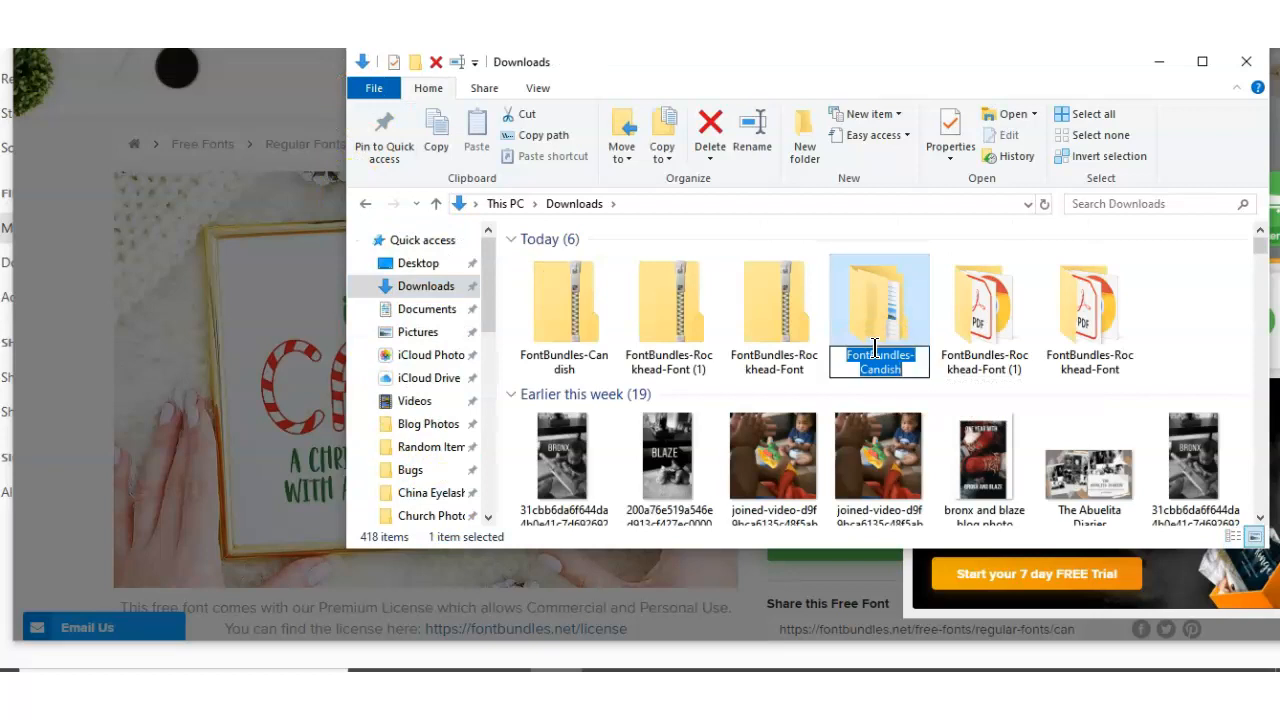
click(862, 309)
double_click(861, 311)
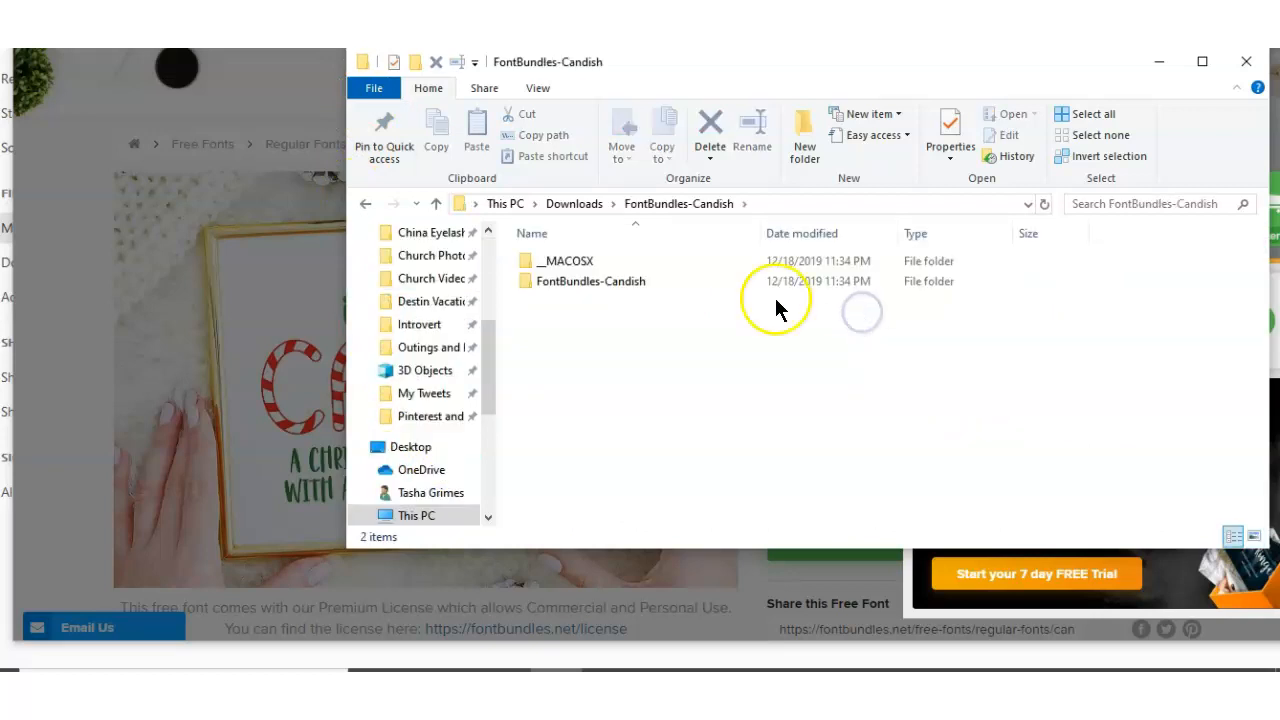
click(629, 288)
click(628, 288)
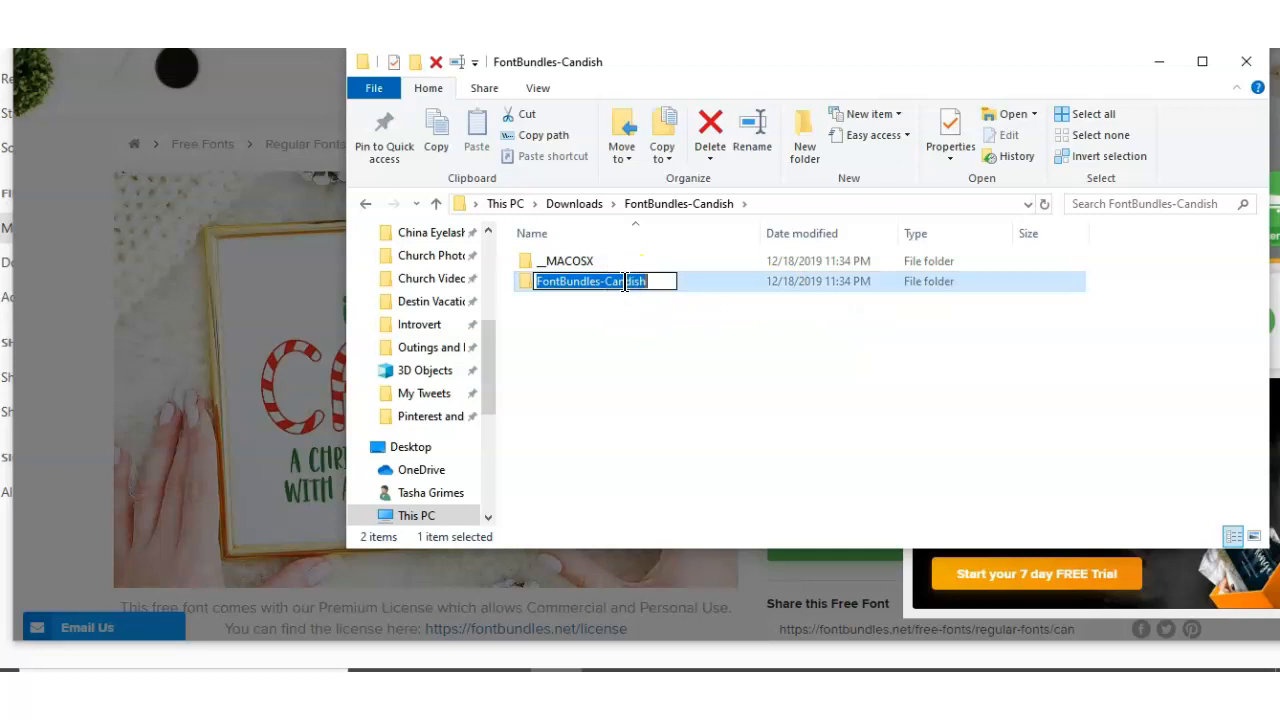
click(718, 281)
double_click(718, 281)
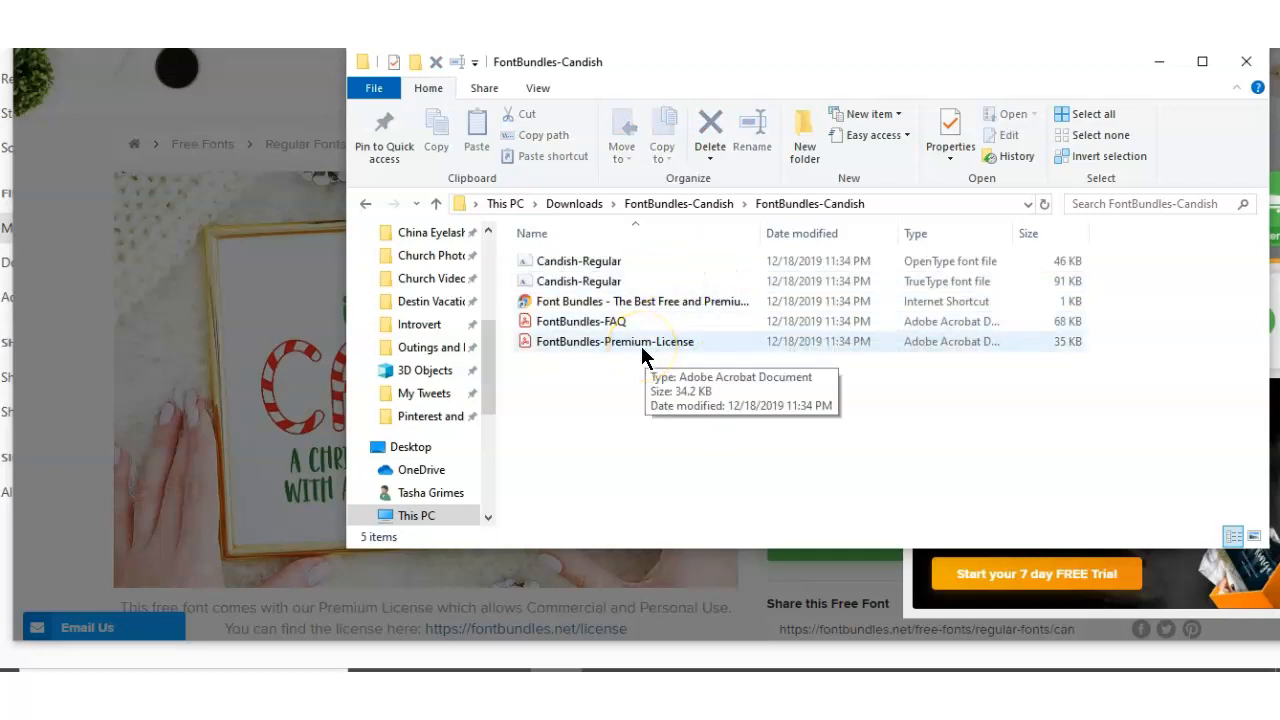
- Install the Candish-Regular OpenType font, then close its preview and minimize the folder window
click(600, 266)
double_click(600, 268)
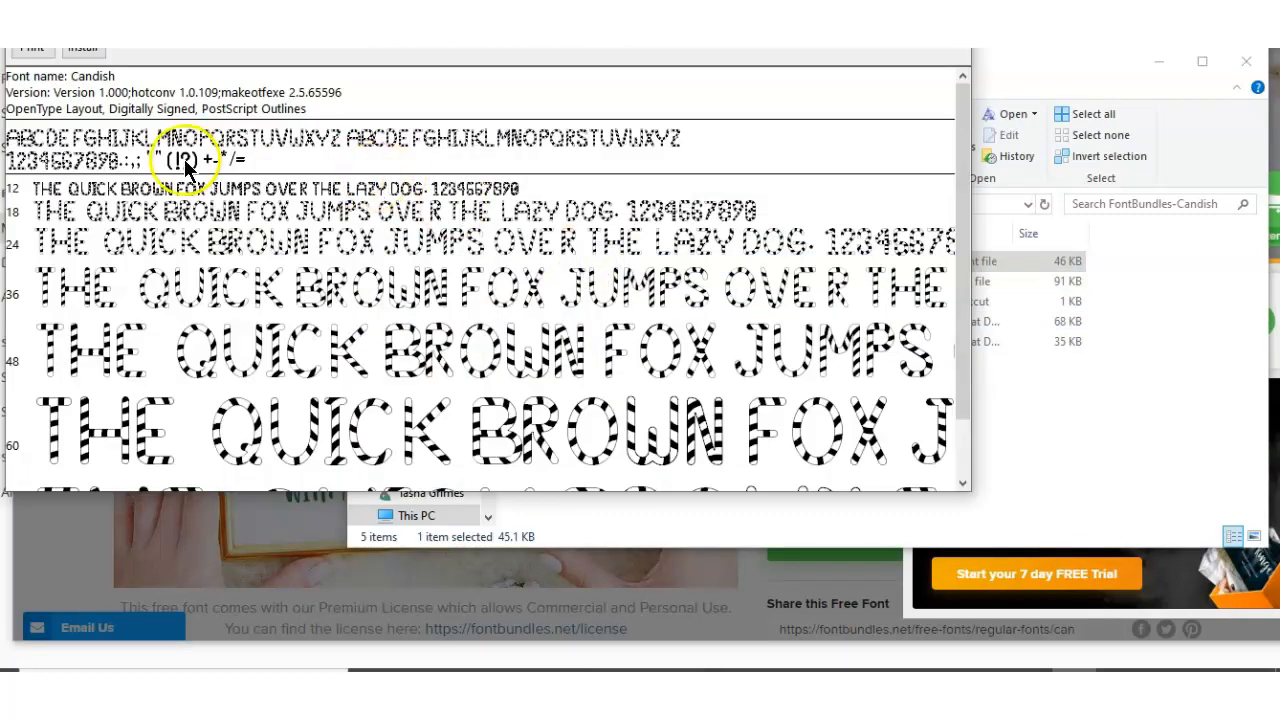
click(84, 48)
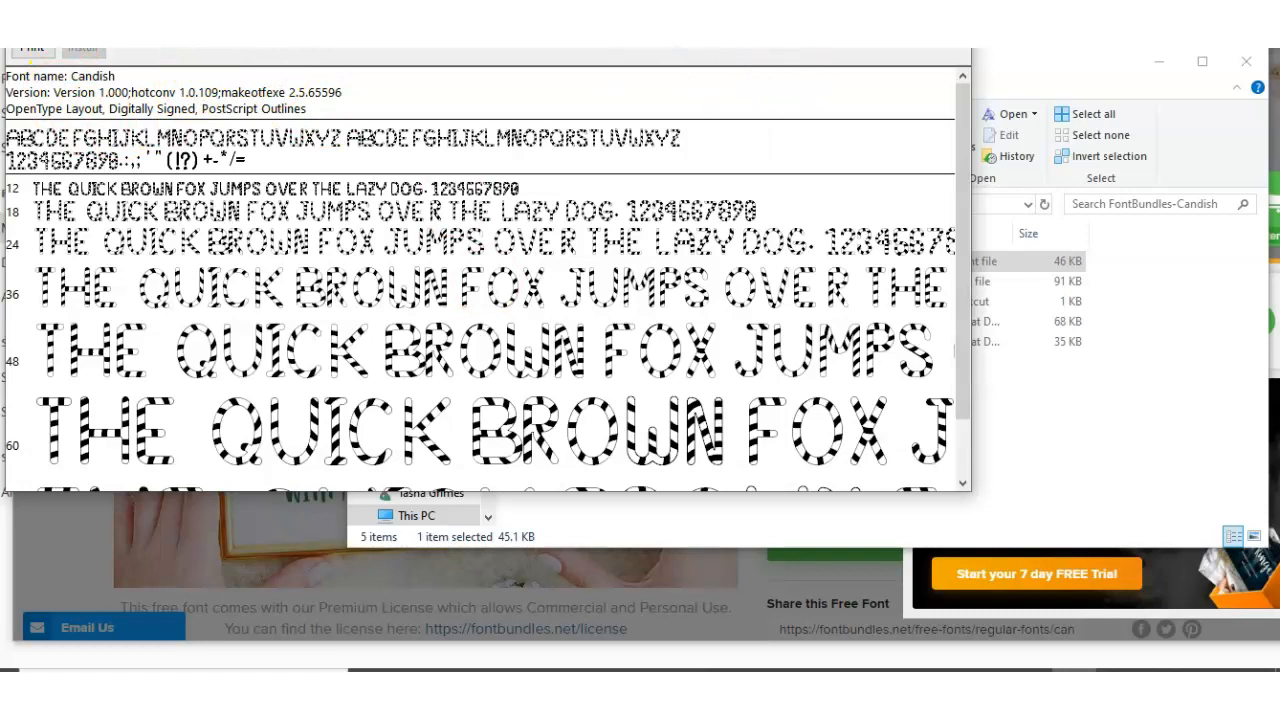
click(949, 16)
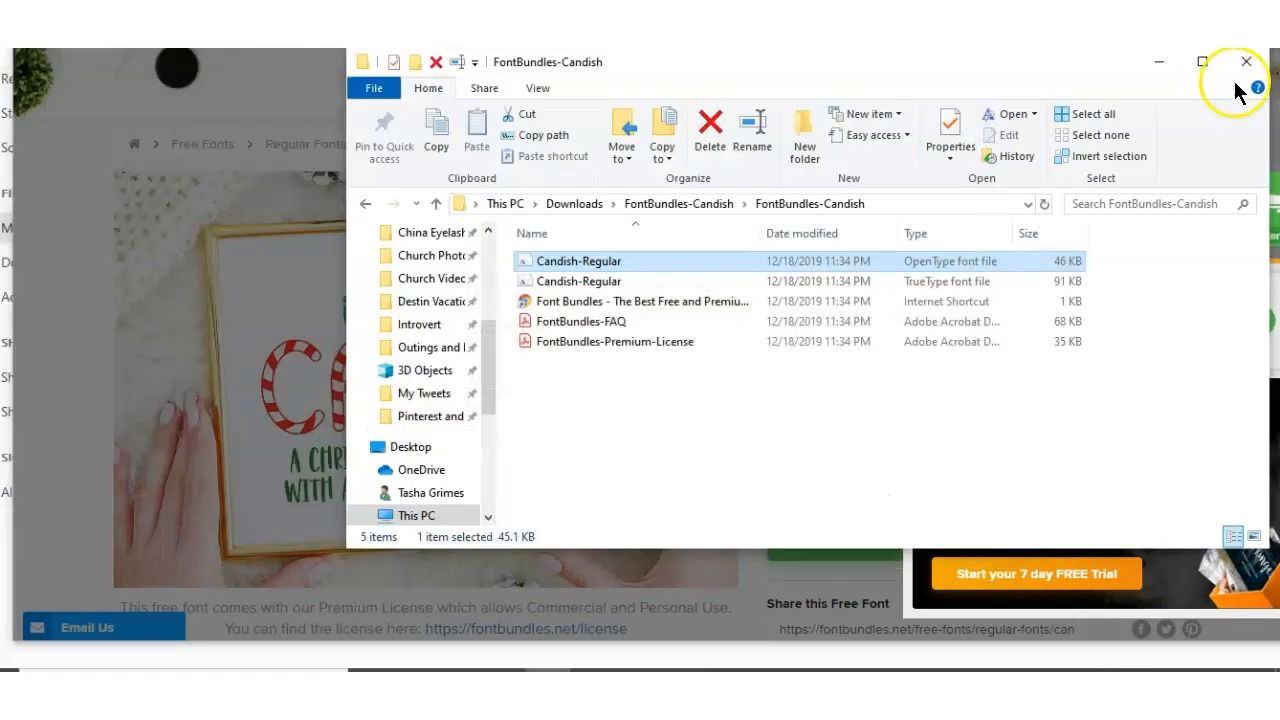
click(1160, 63)
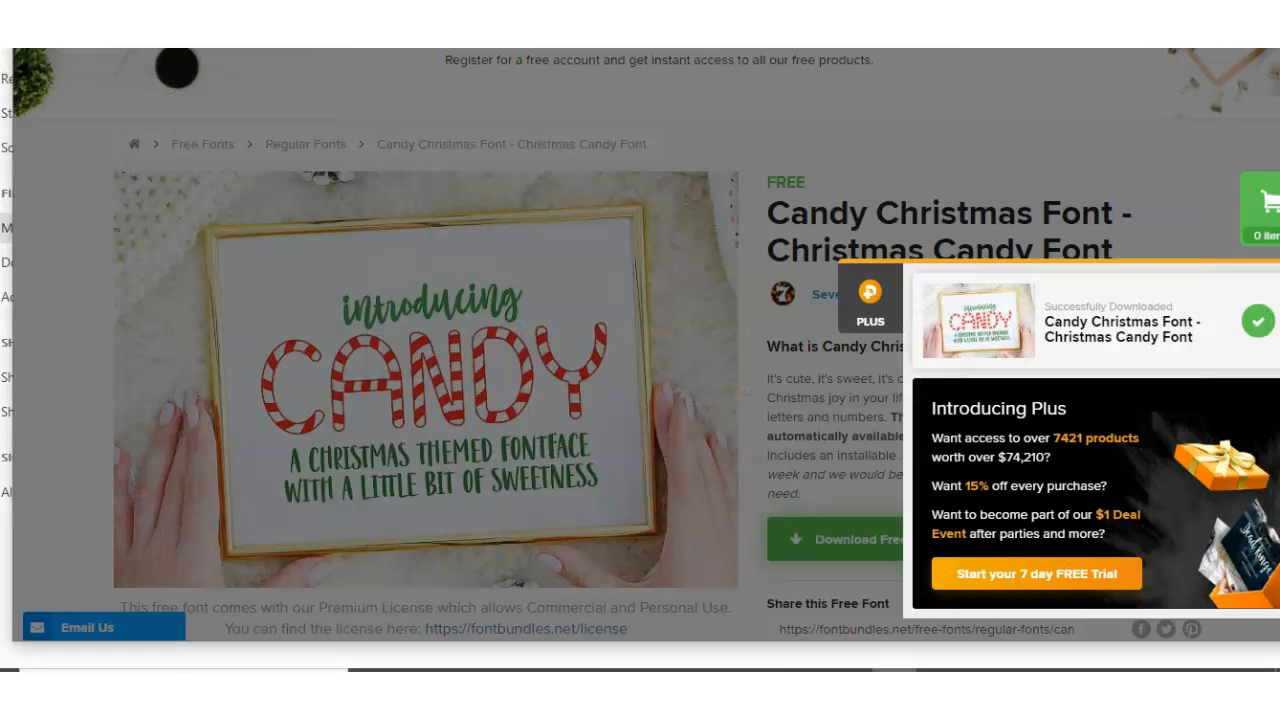
- Switch to Canva's Brand Kit page, leaving the list of new design types closed
click(213, 4)
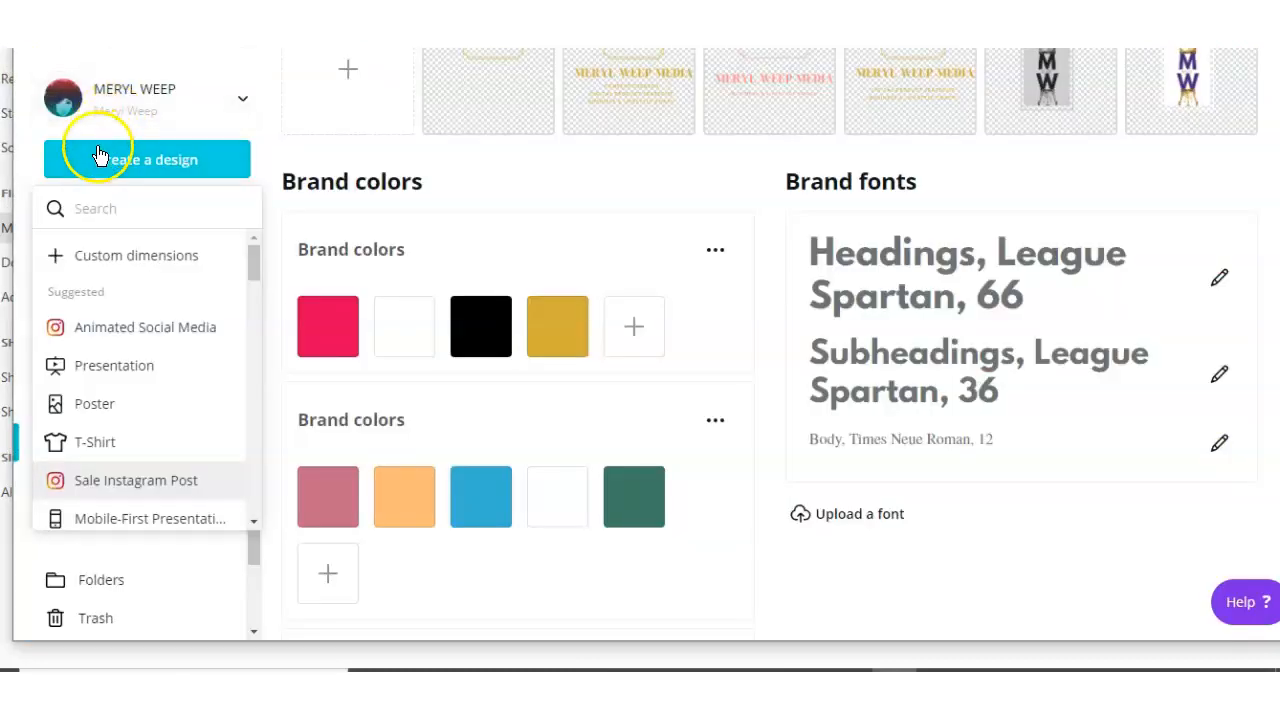
drag(257, 257, 262, 287)
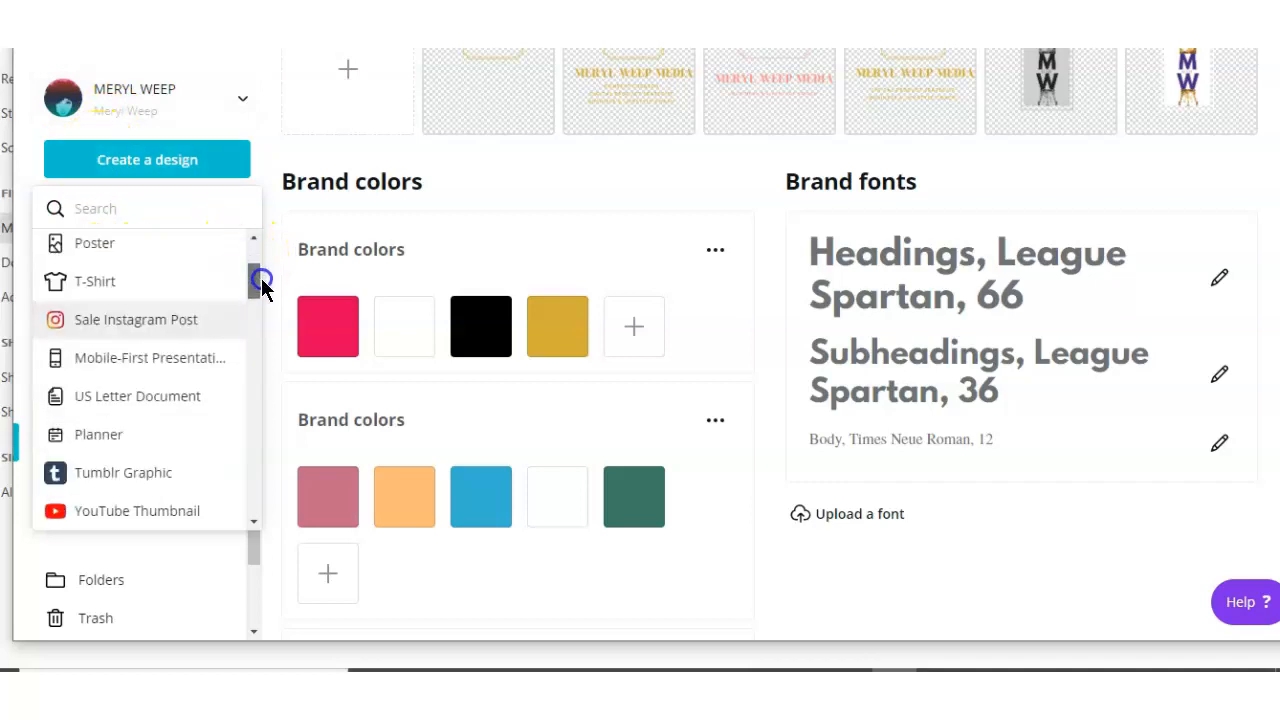
click(205, 70)
scroll(92, 292, down, 1)
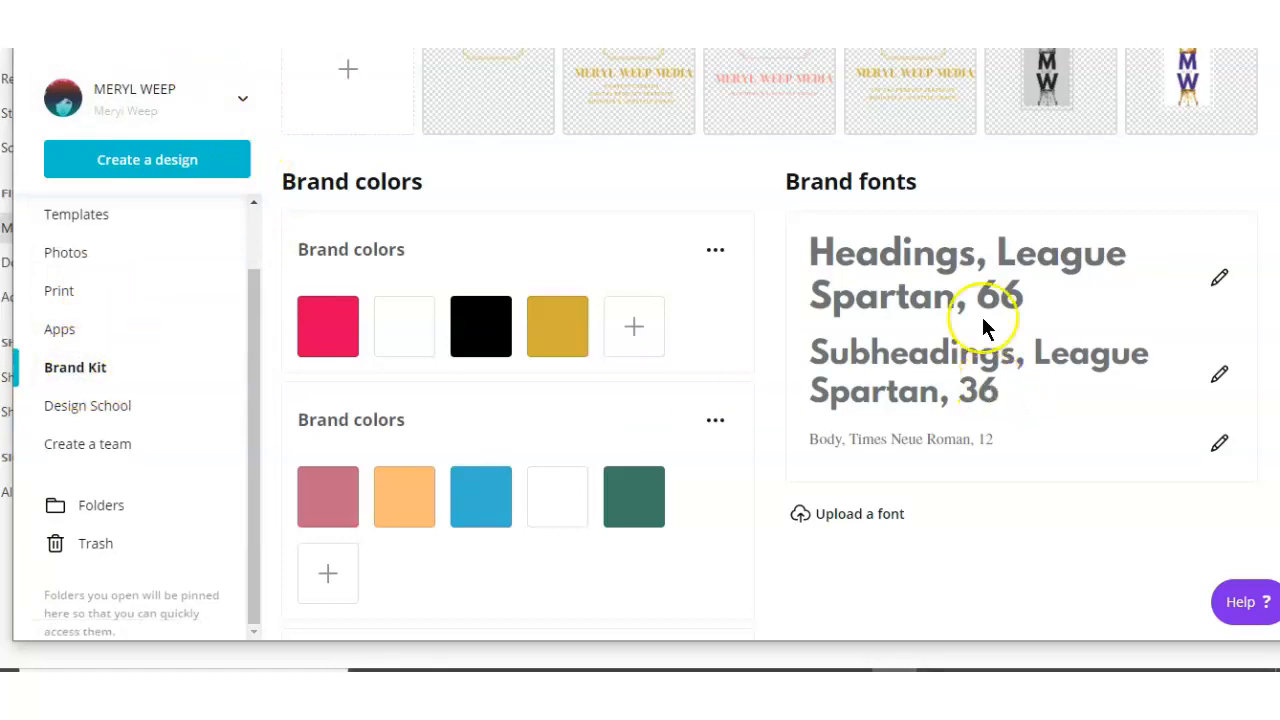
- Upload Candish-Regular.otf from the extracted FontBundles-Candish folder as a custom brand font, confirming the right to use it
click(866, 520)
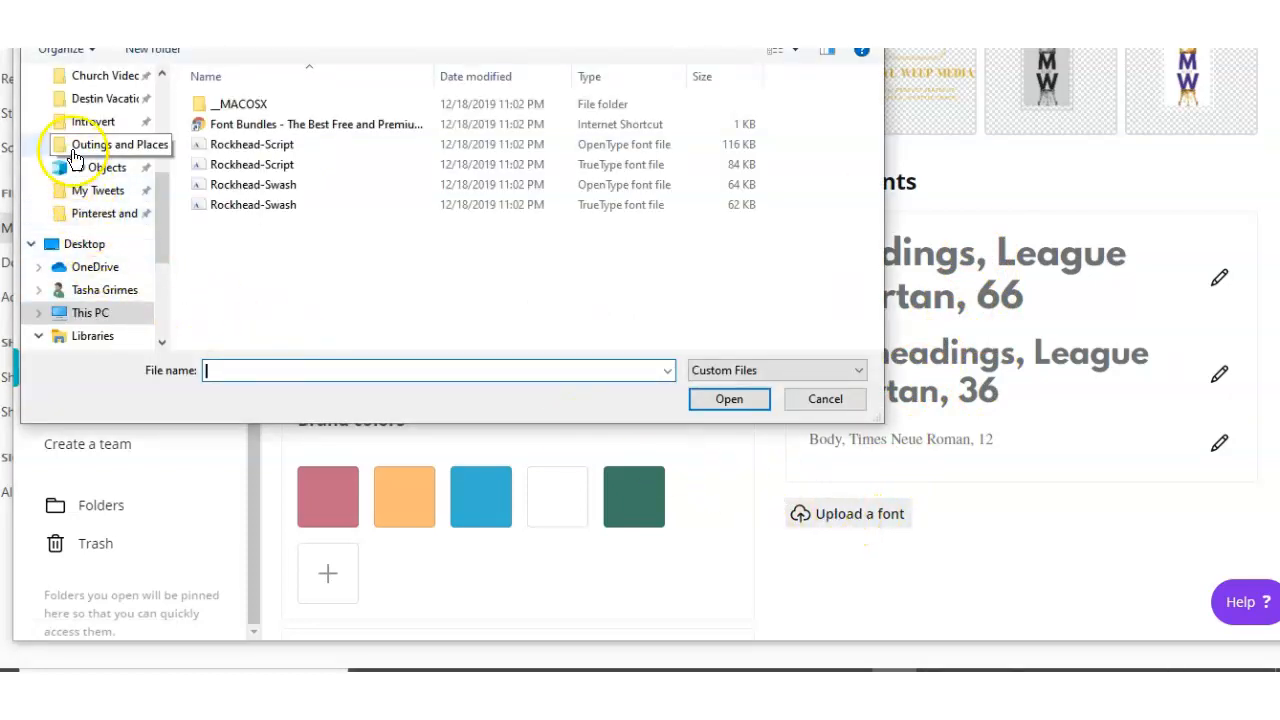
drag(163, 212, 175, 115)
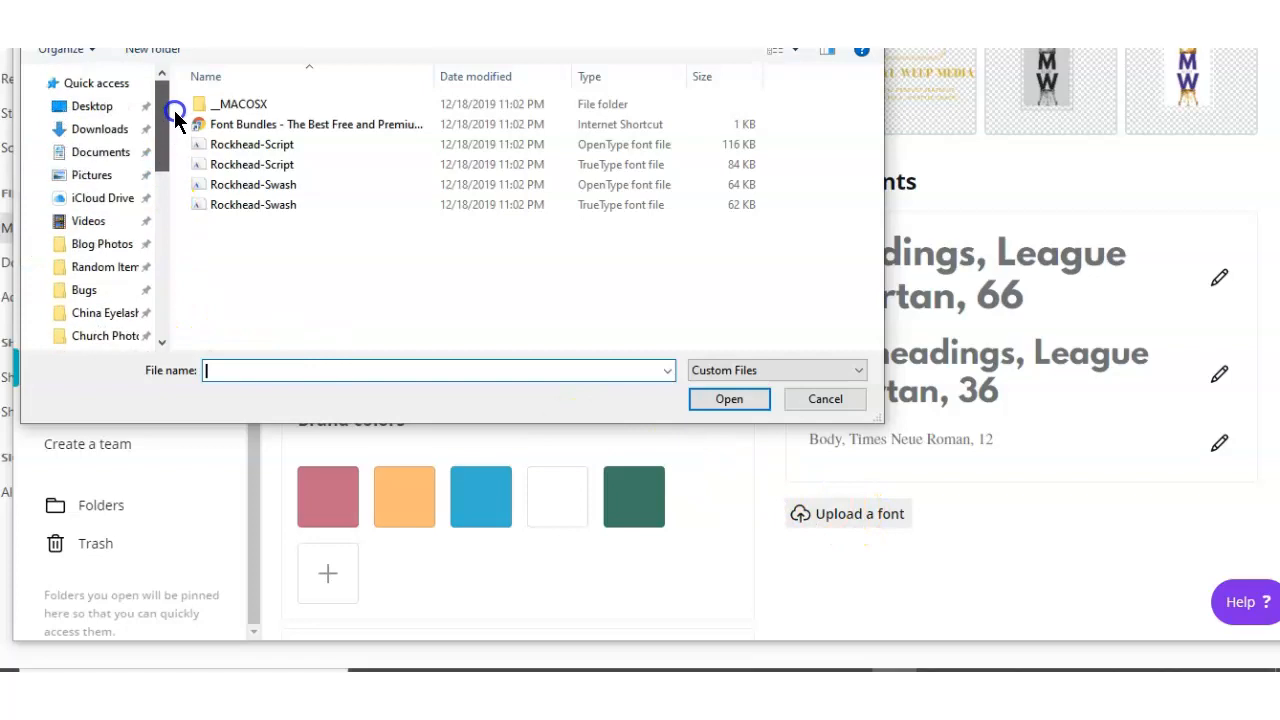
click(126, 132)
click(360, 152)
click(256, 176)
double_click(254, 174)
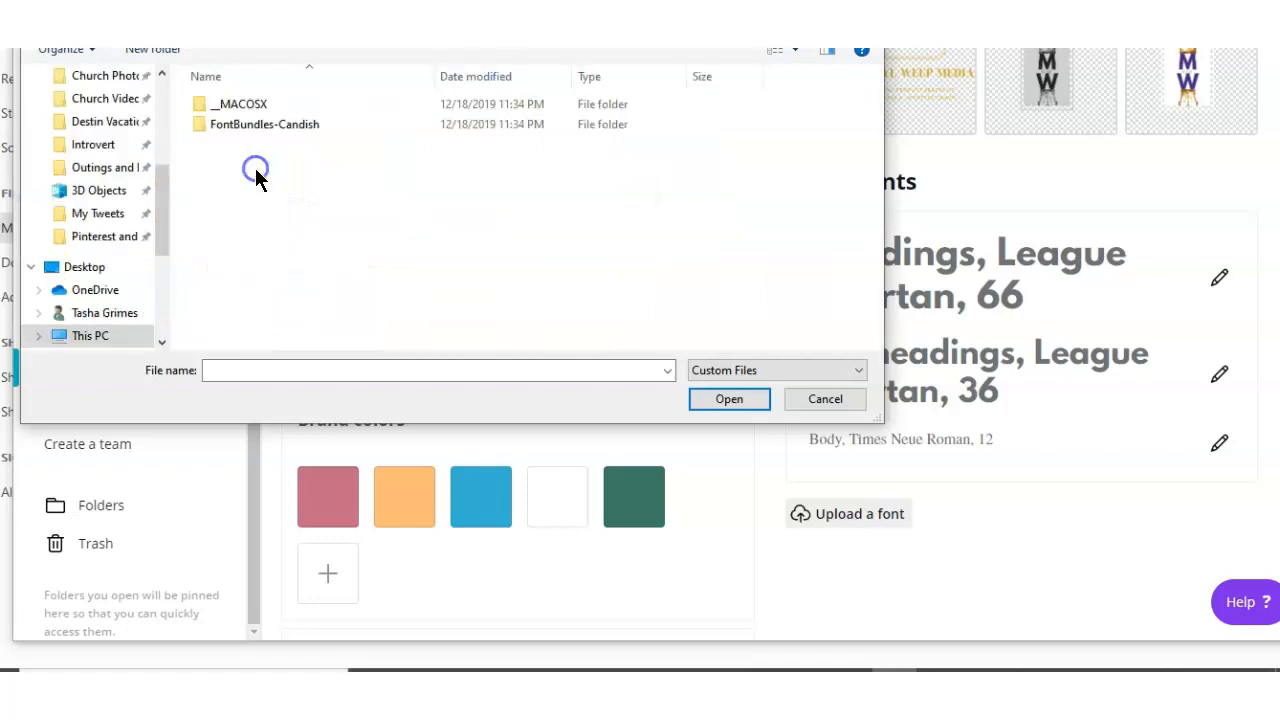
click(272, 134)
double_click(271, 127)
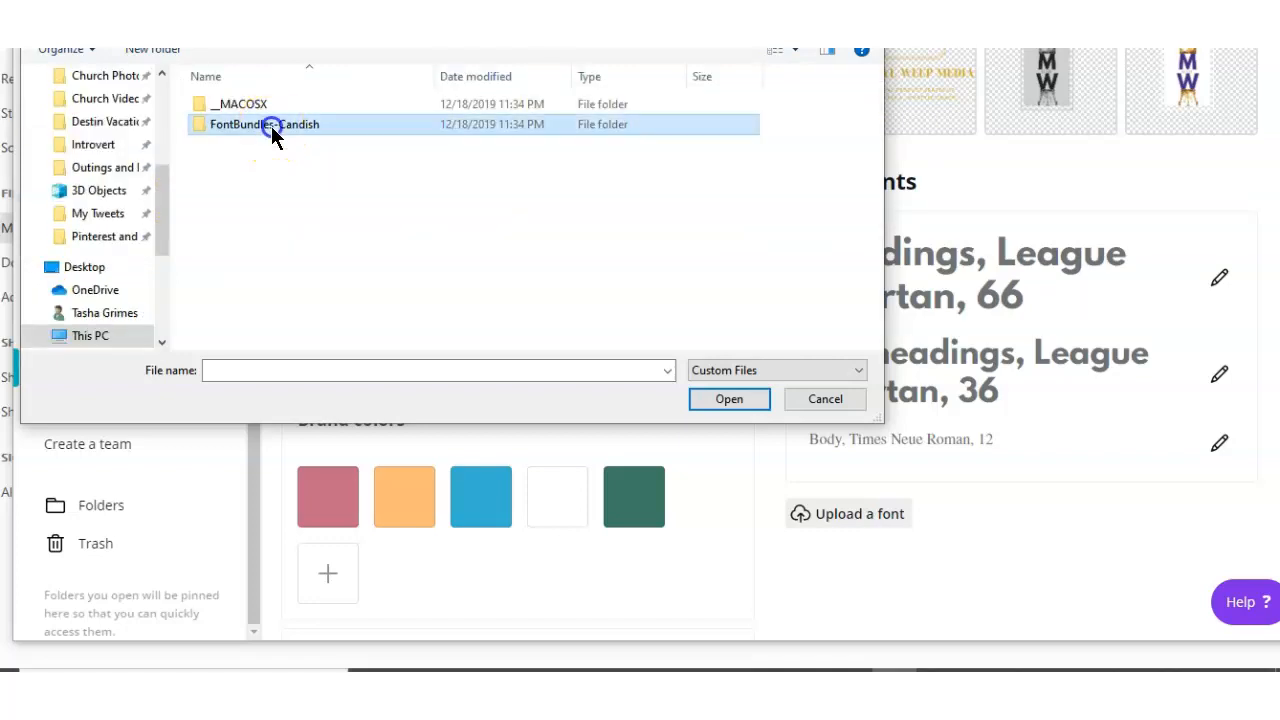
double_click(251, 104)
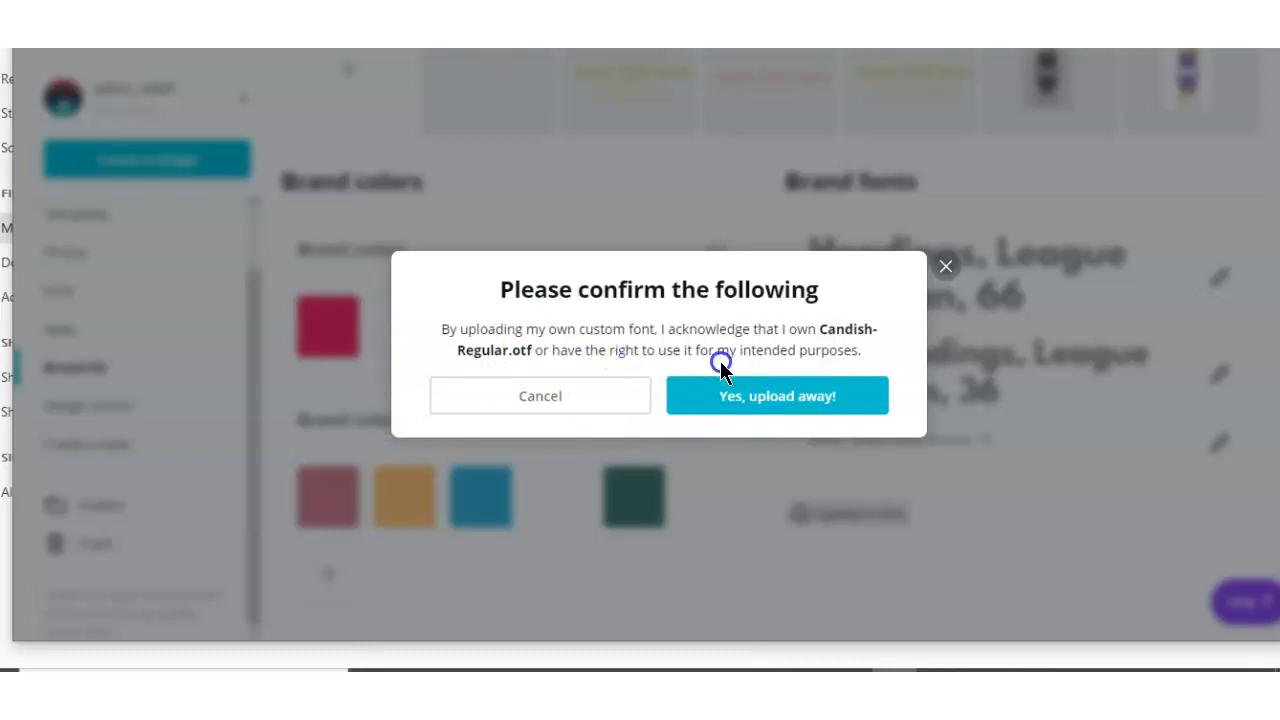
click(765, 415)
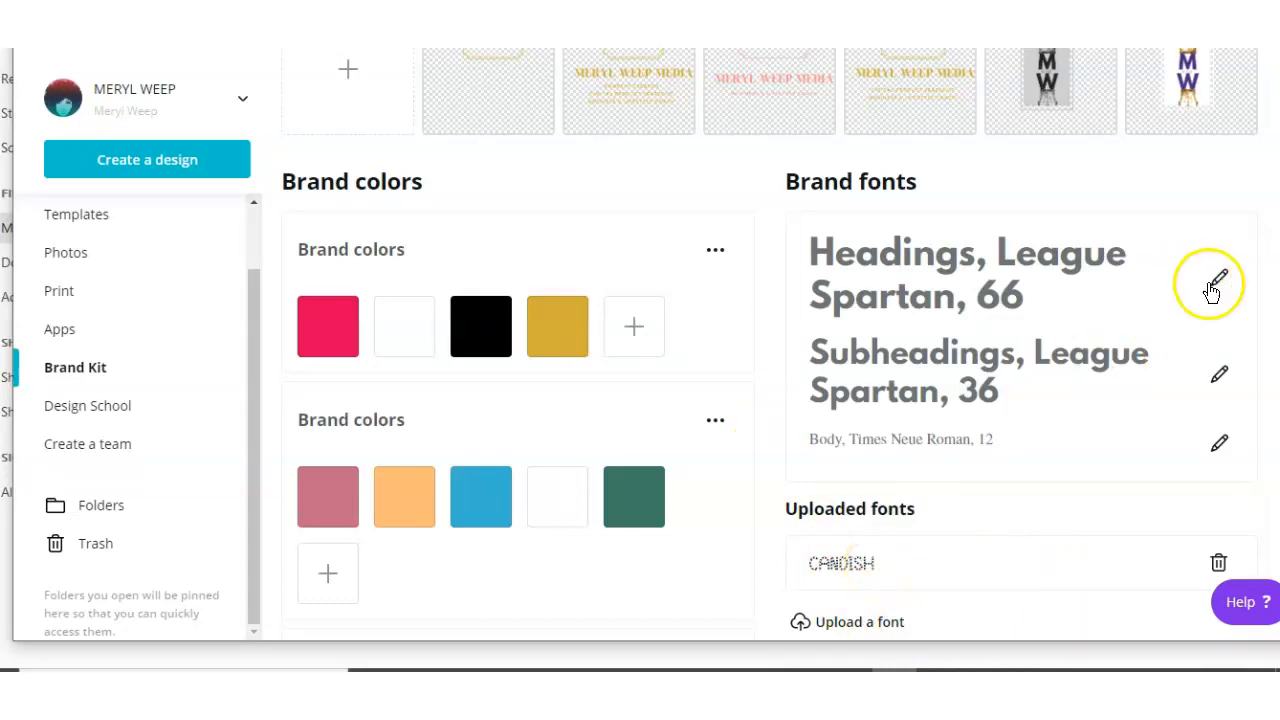
- Set the brand font for Headings to Candish
click(1218, 280)
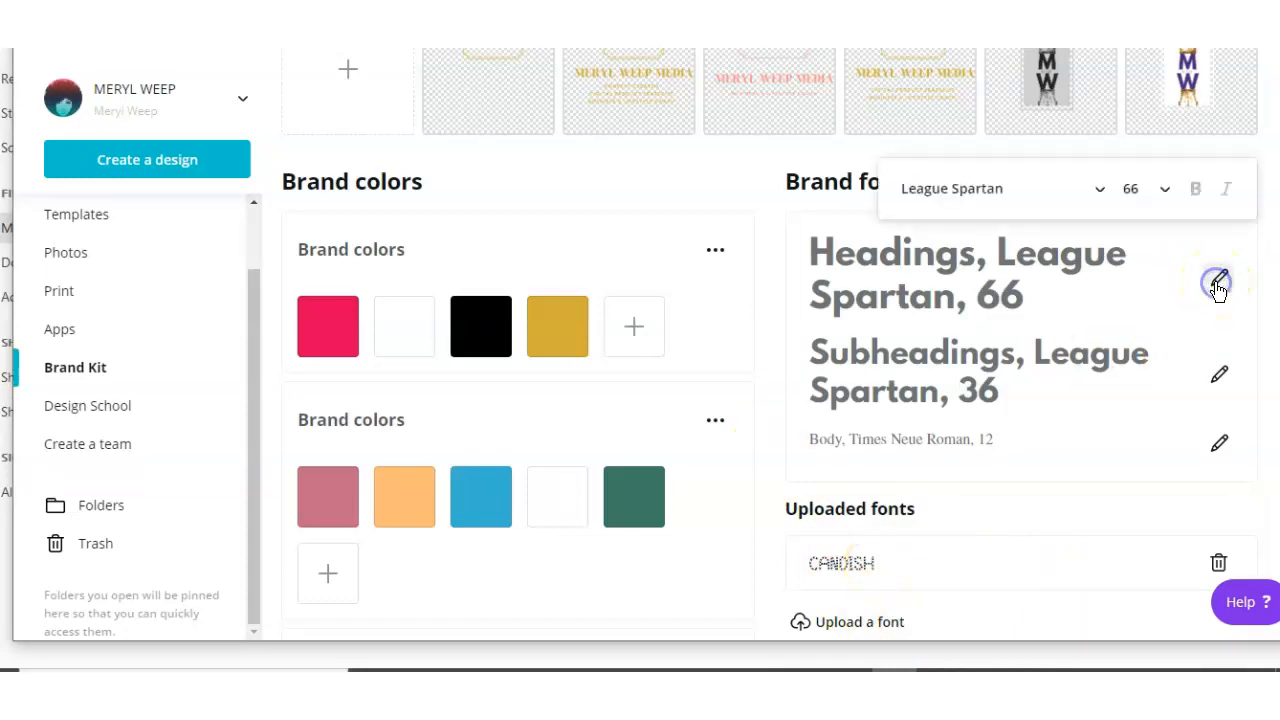
click(1104, 195)
click(950, 433)
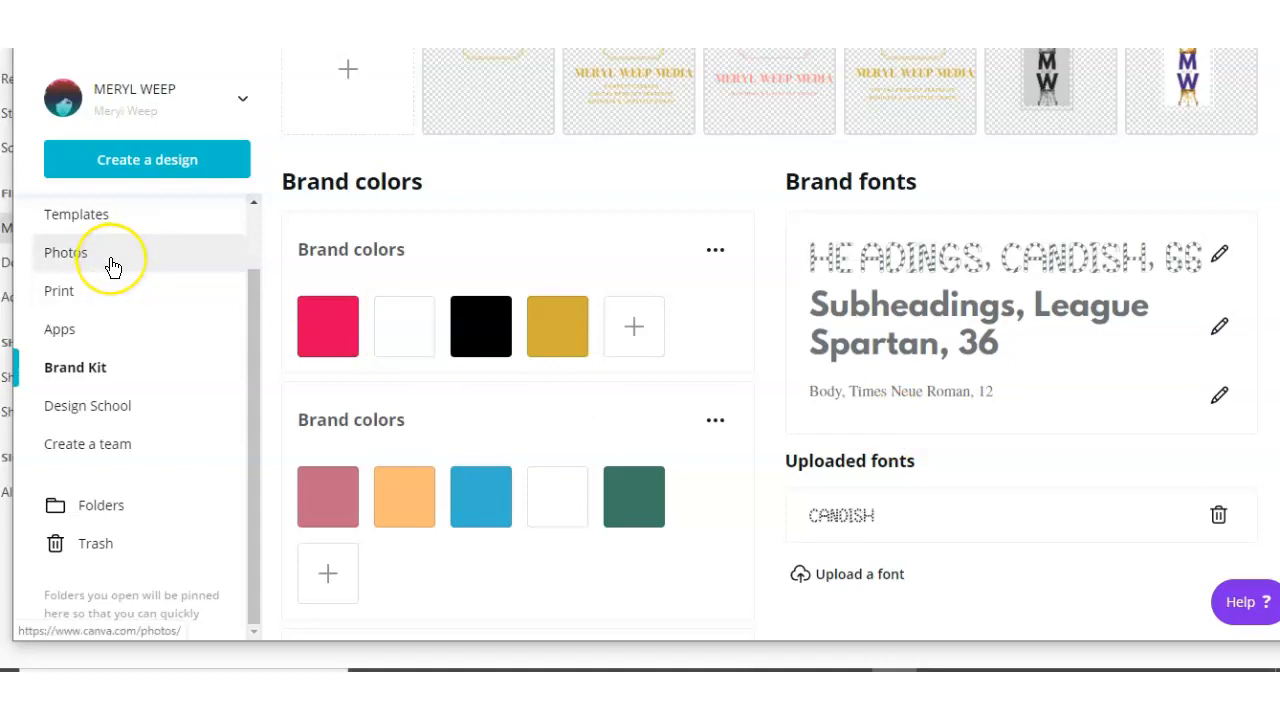
- Create a new design of the Sale Instagram Post type
click(125, 168)
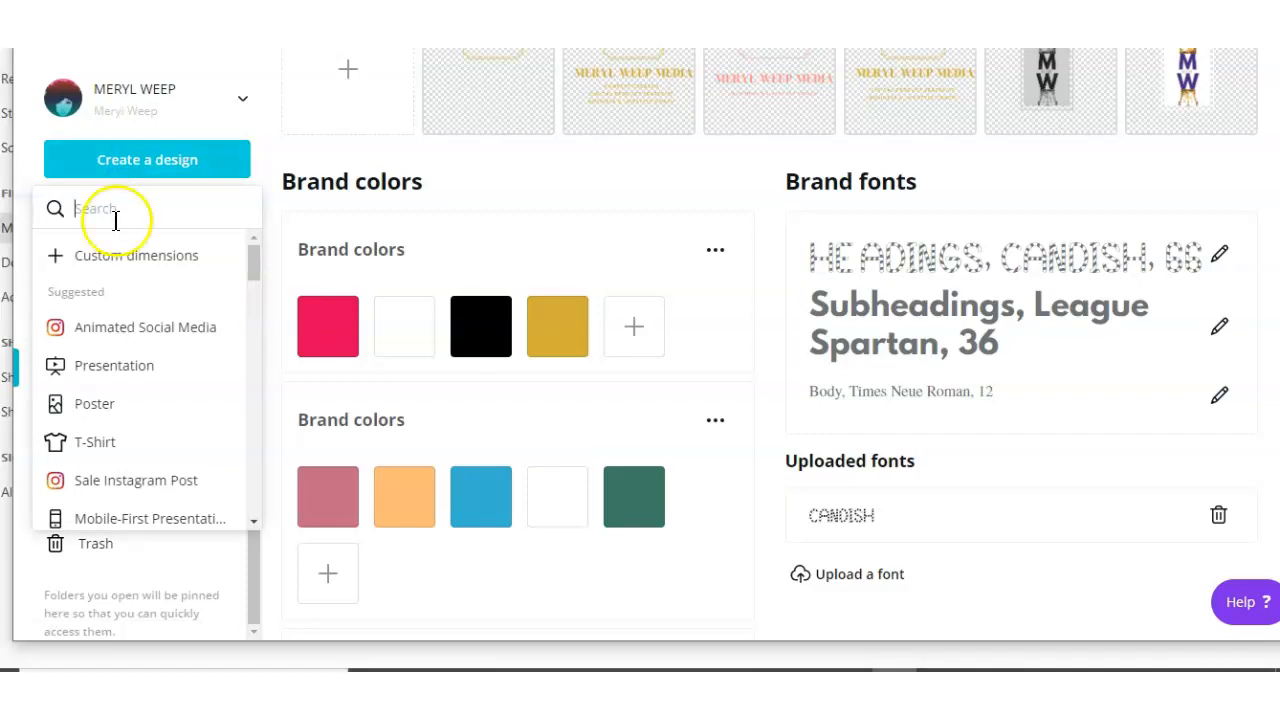
scroll(112, 500, down, 3)
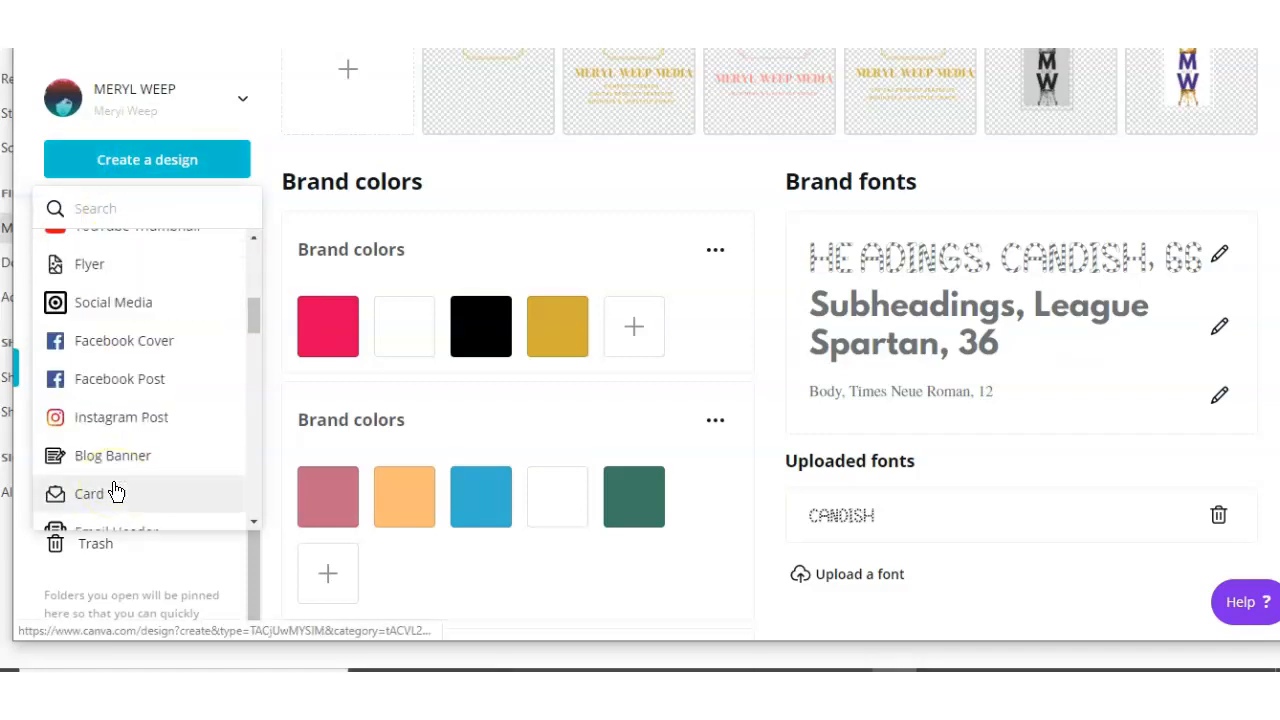
scroll(115, 490, down, 12)
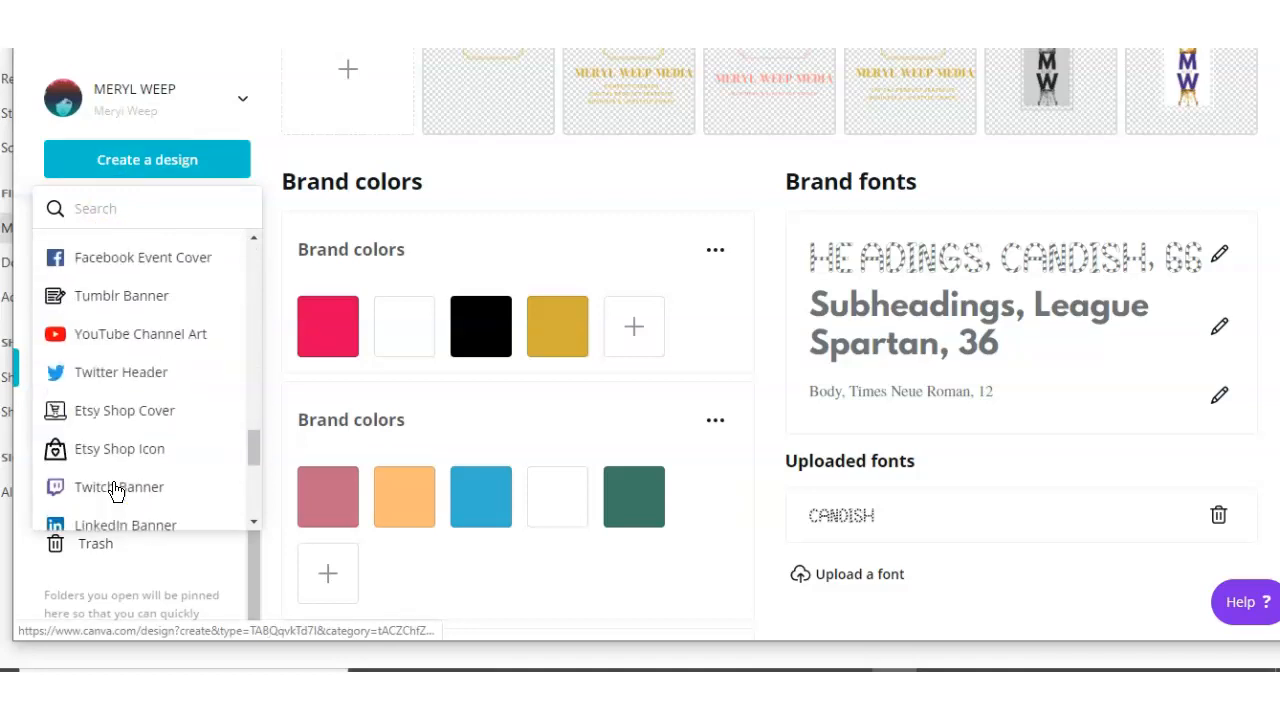
scroll(115, 490, down, 2)
scroll(115, 490, up, 18)
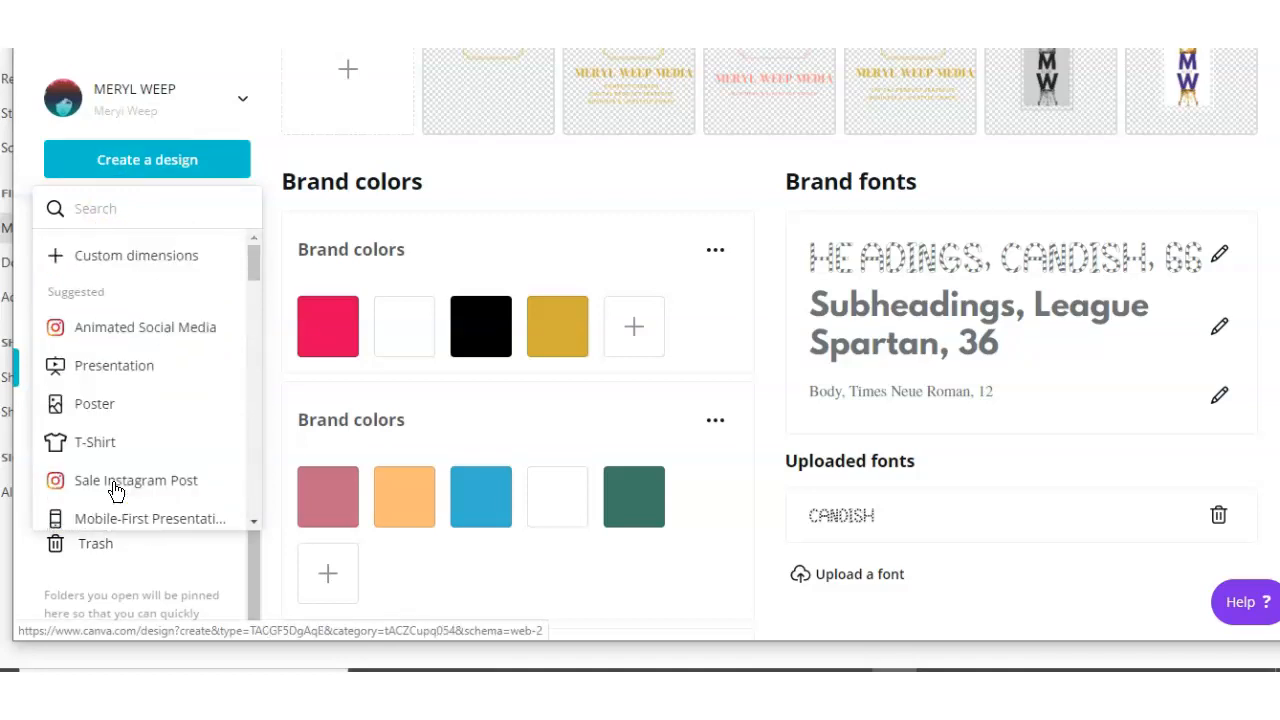
scroll(115, 490, down, 3)
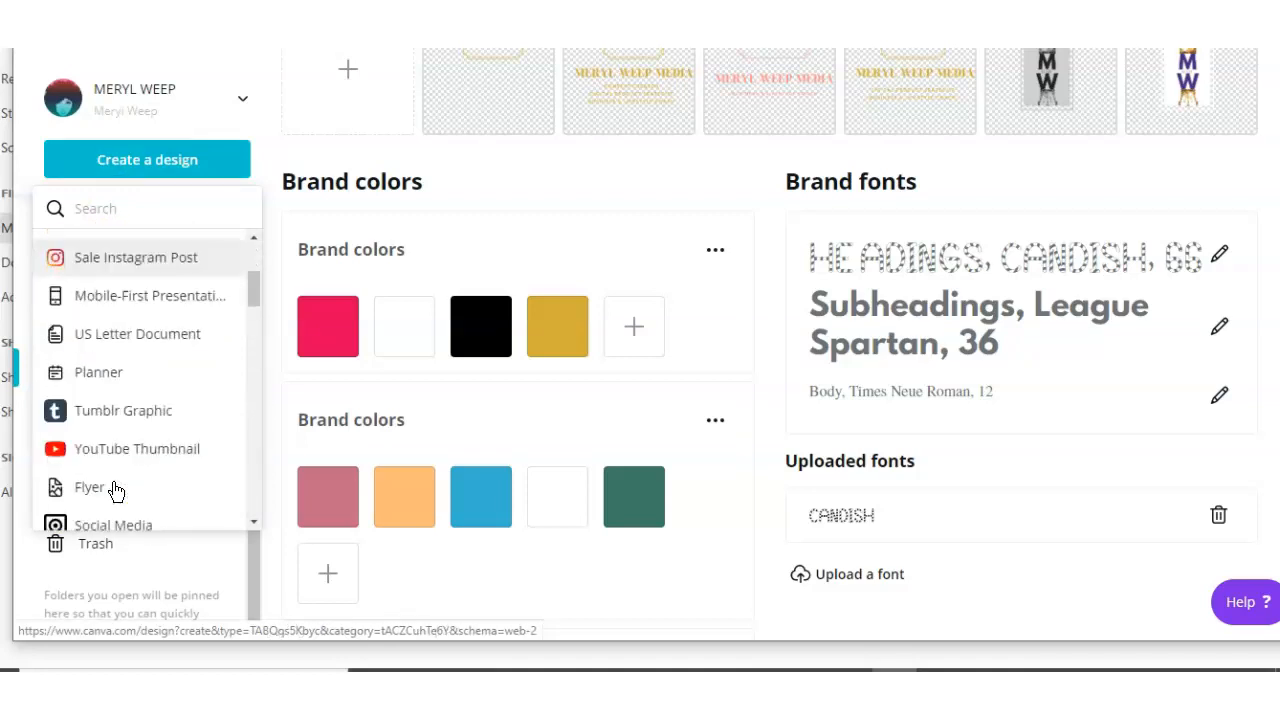
click(148, 262)
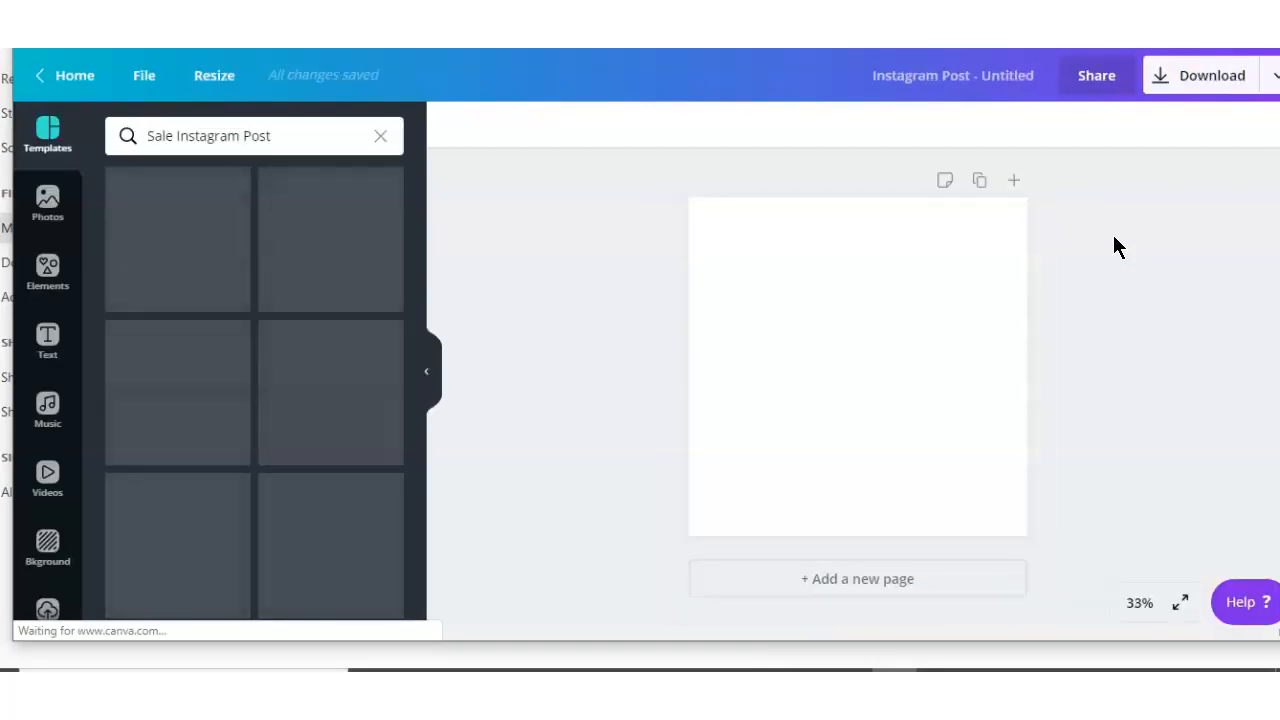
click(600, 530)
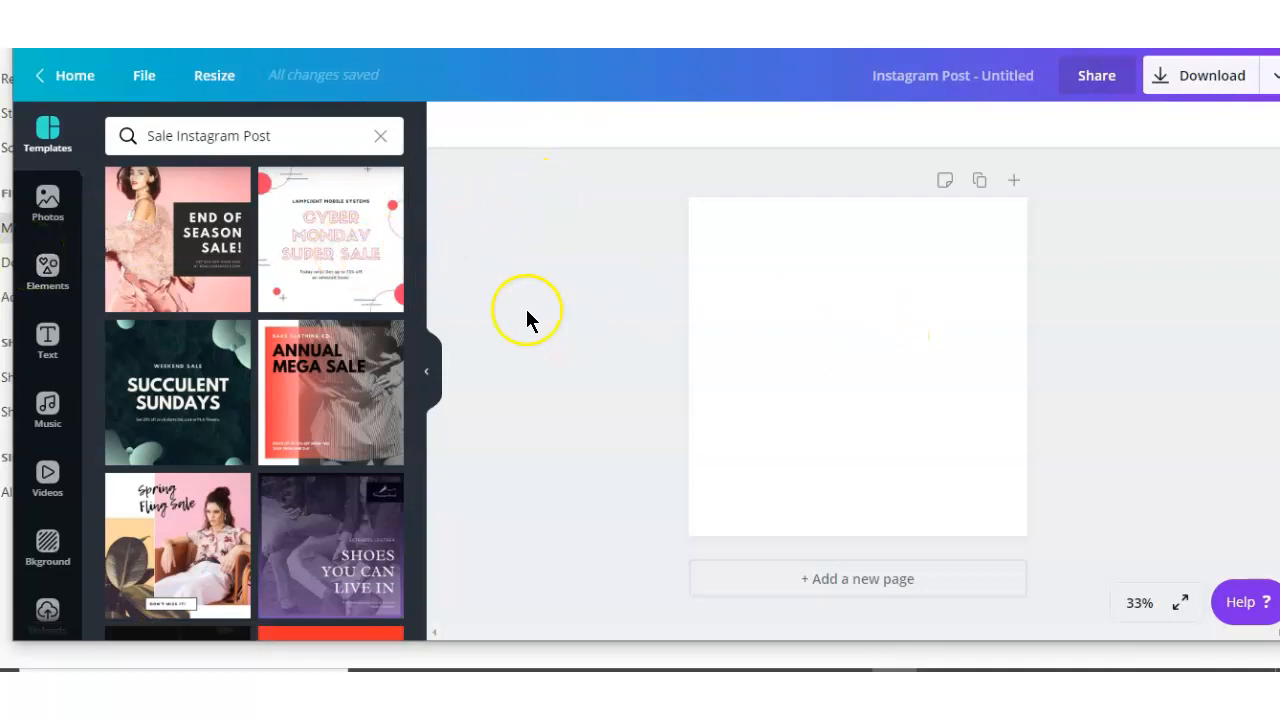
- Apply the Cyber Monday Super Sale template to the blank post and set its main heading's font to Candish
click(341, 257)
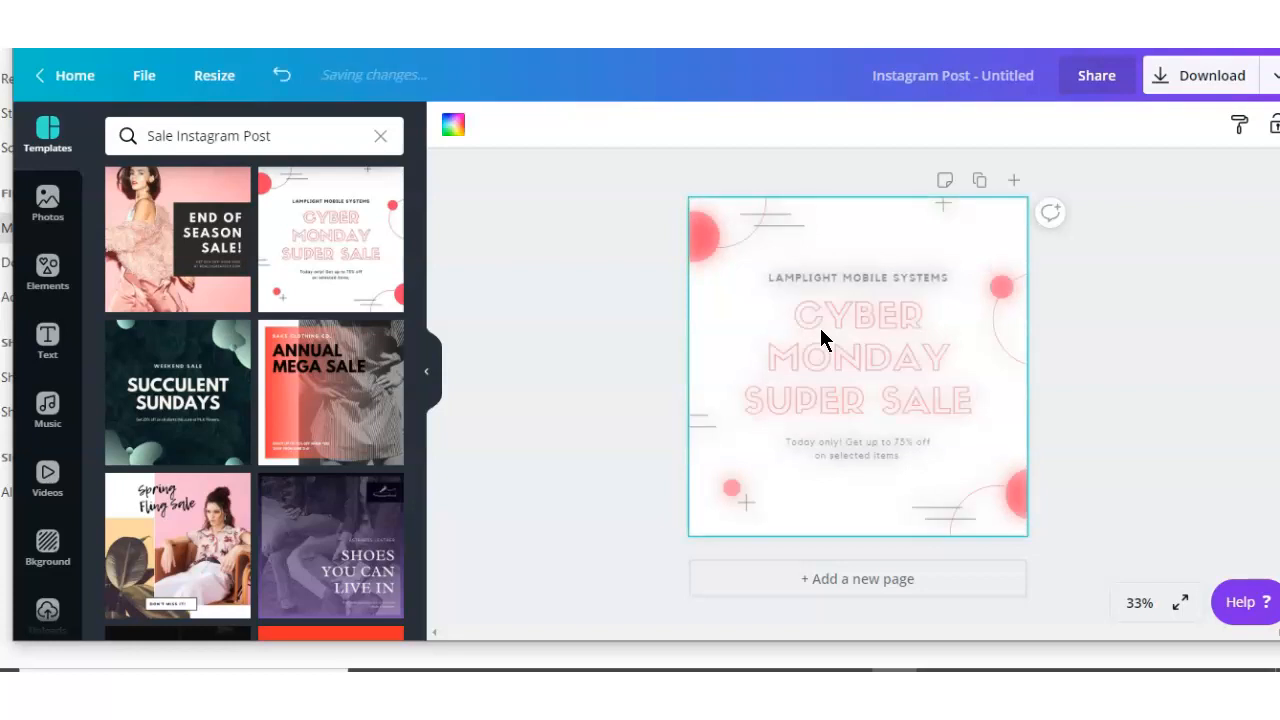
click(874, 390)
drag(791, 314, 966, 412)
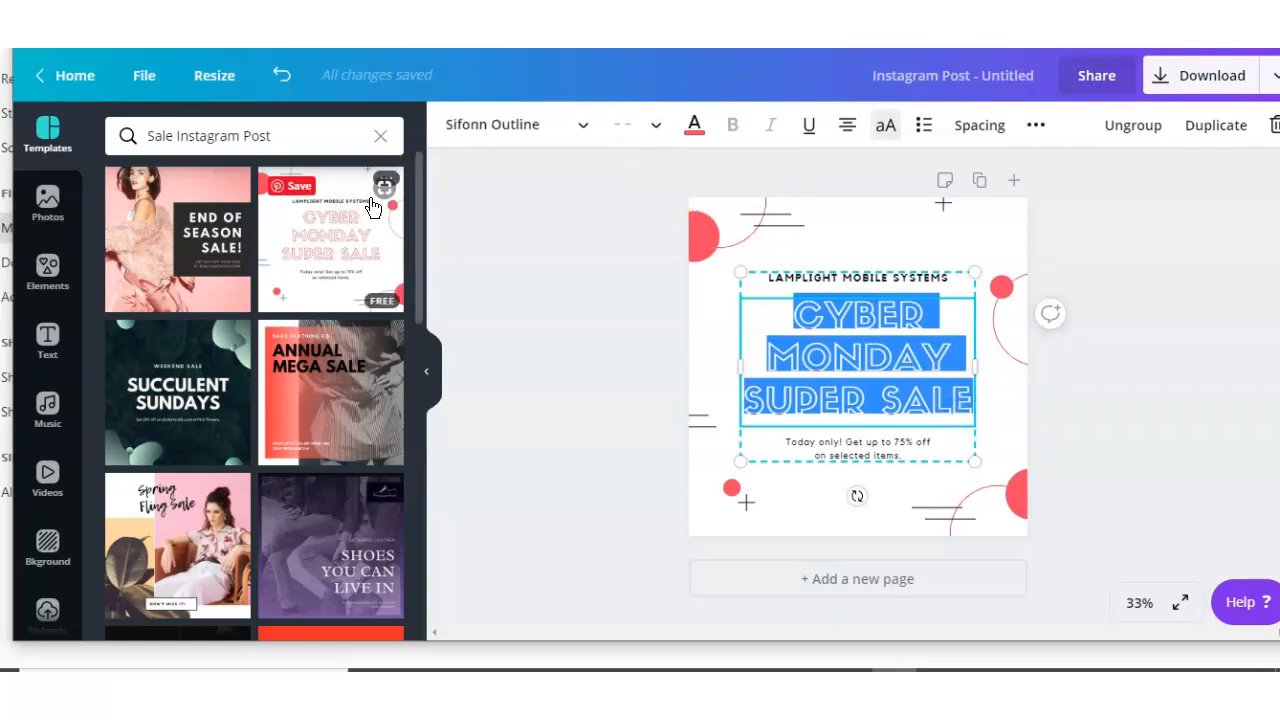
click(583, 130)
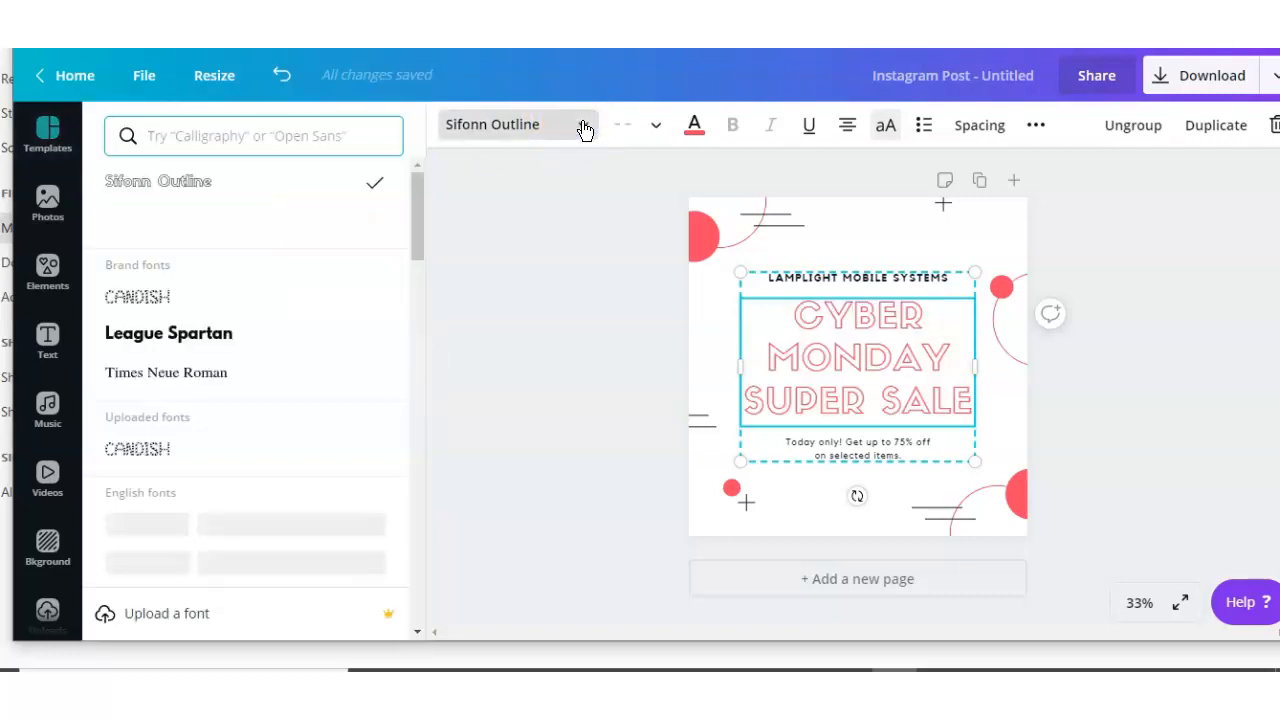
click(188, 305)
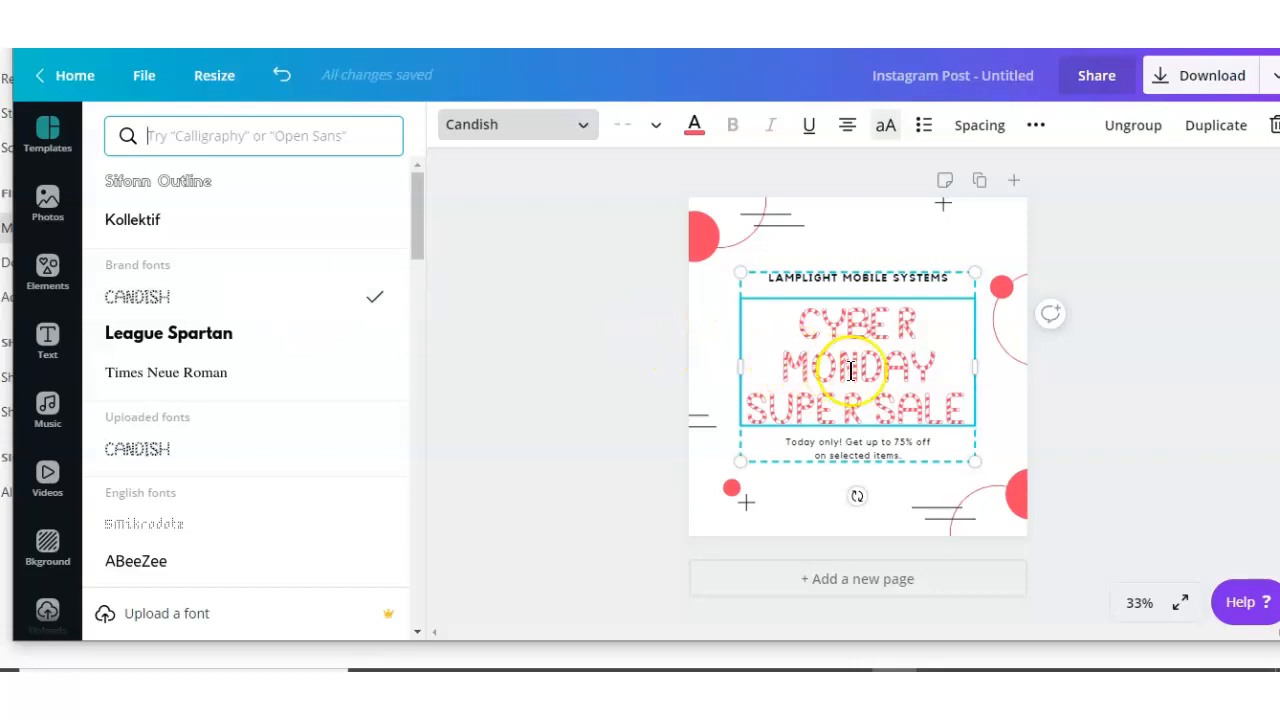
click(1078, 428)
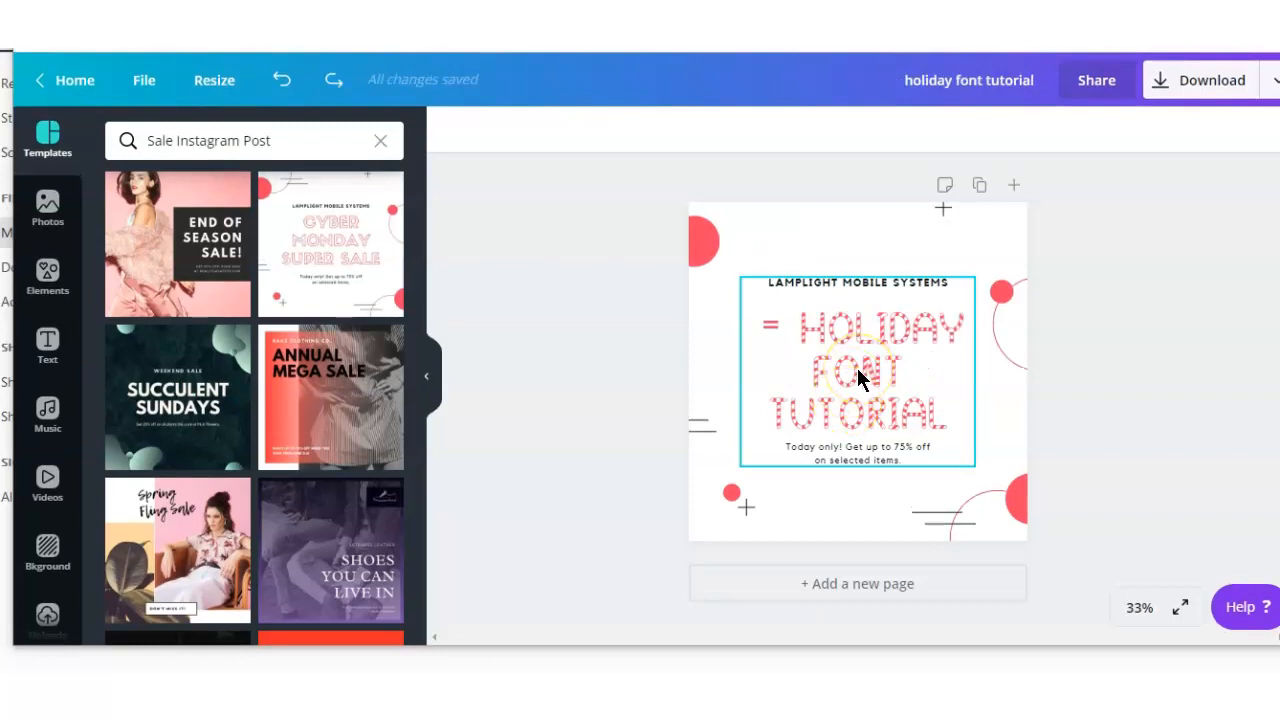
- Ungroup the text block that holds the HOLIDAY FONT TUTORIAL heading and the lines above and below it
click(822, 452)
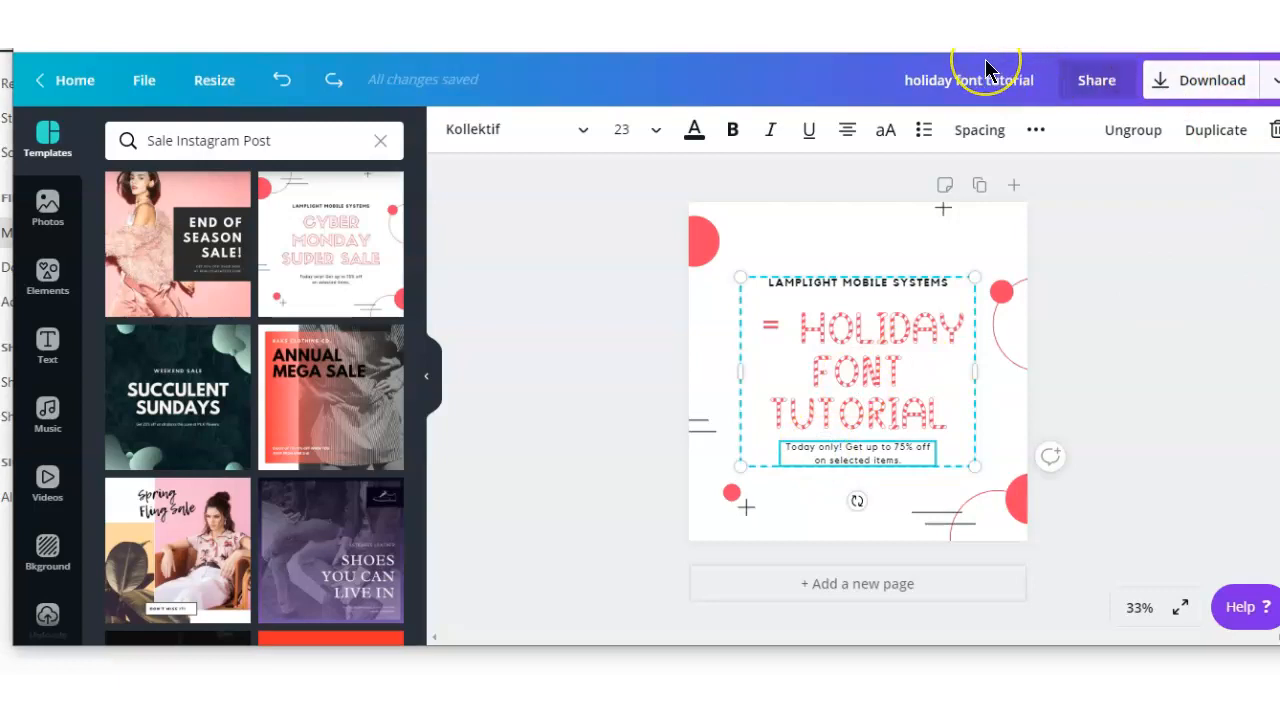
click(792, 259)
click(1125, 130)
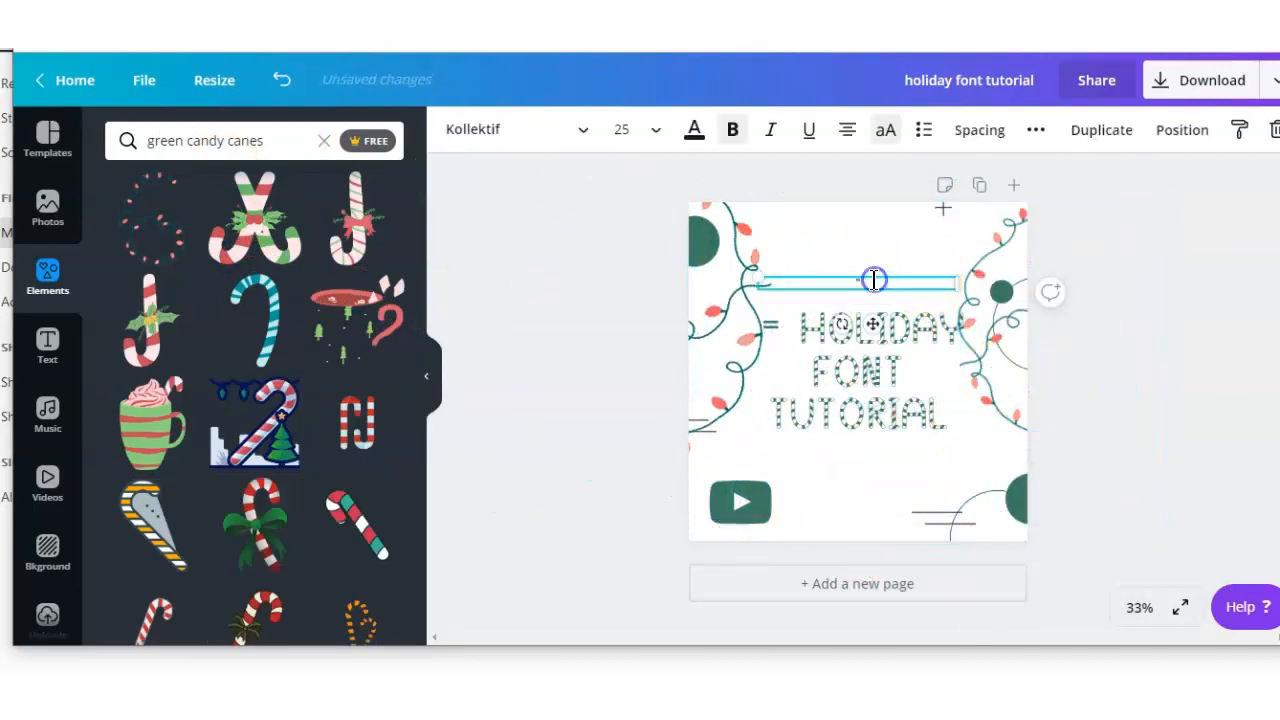
- Add the channel handle in green text beside the YouTube icon and move the HOLIDAY FONT TUTORIAL heading slightly up
click(47, 343)
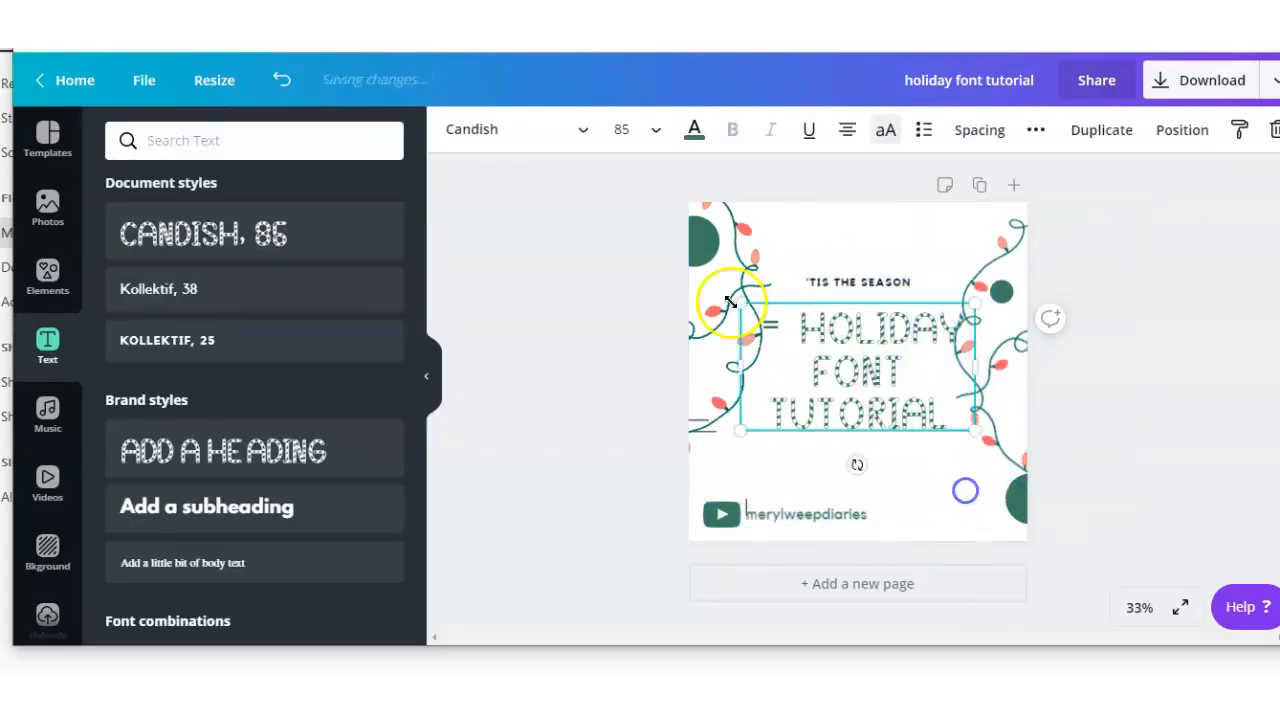
click(780, 319)
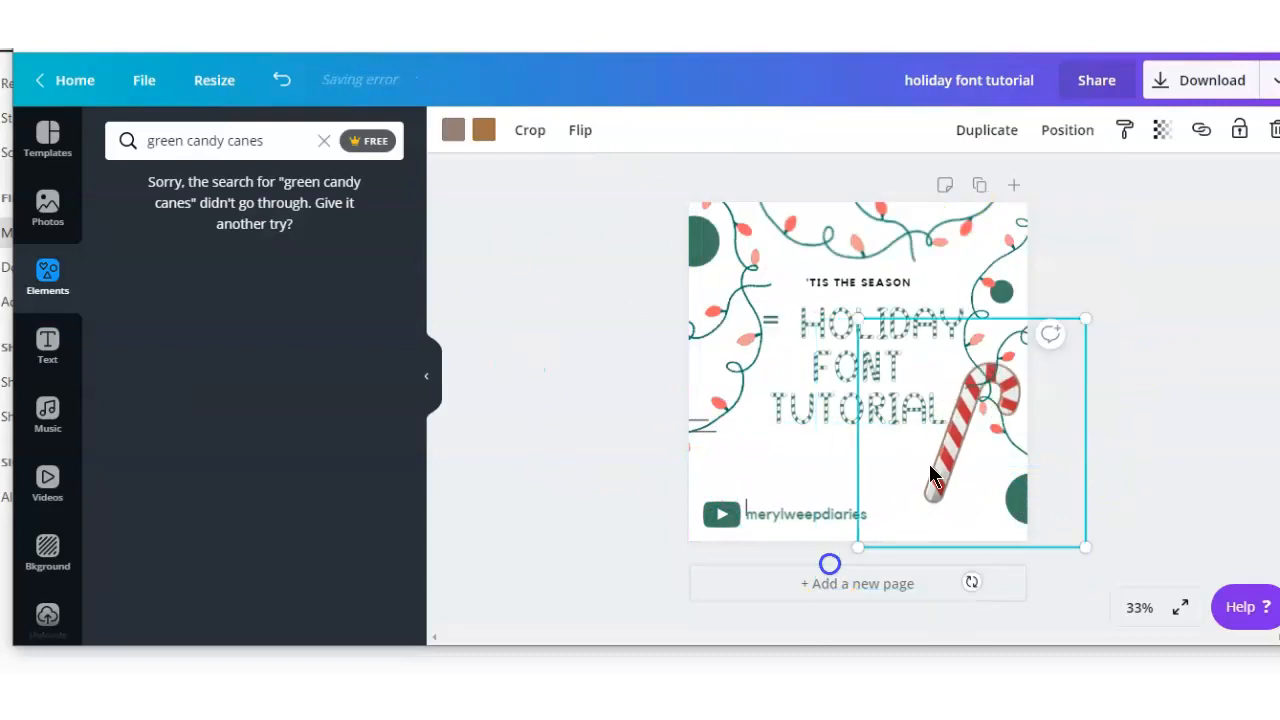
- Place a second candy cane in the lower left of the post and flip it horizontally to mirror the first
click(453, 130)
click(599, 247)
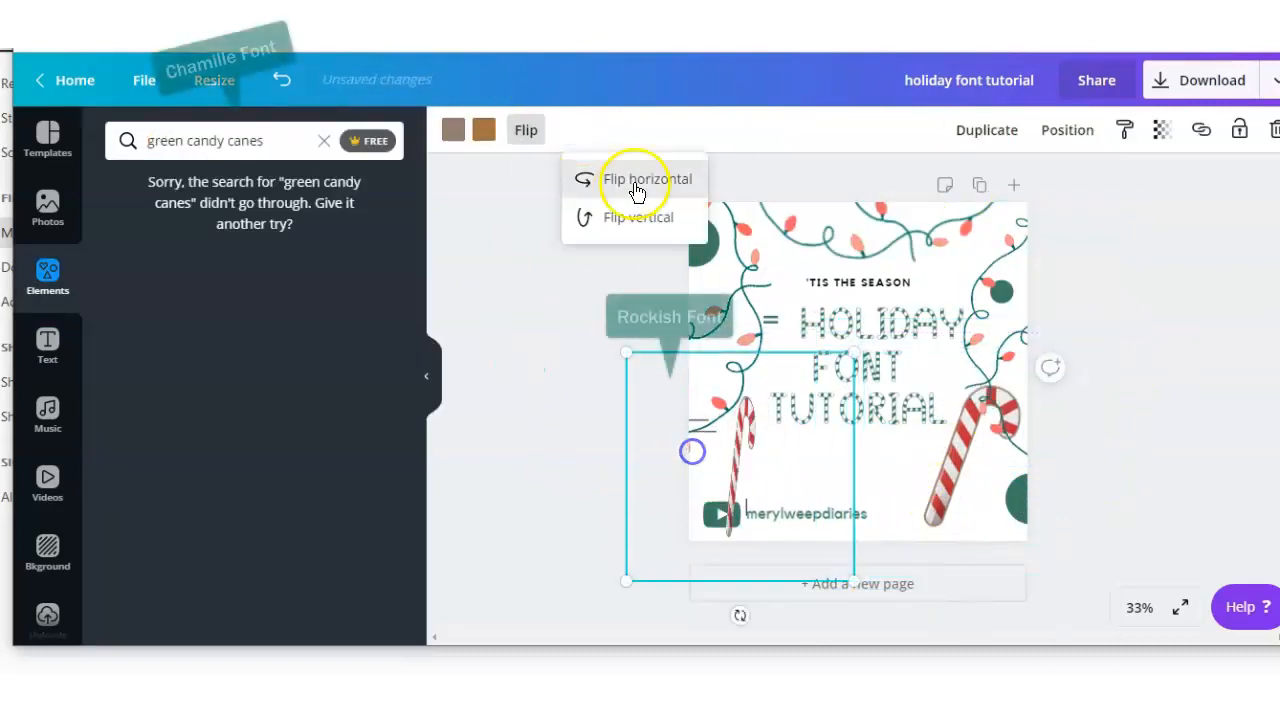
click(634, 183)
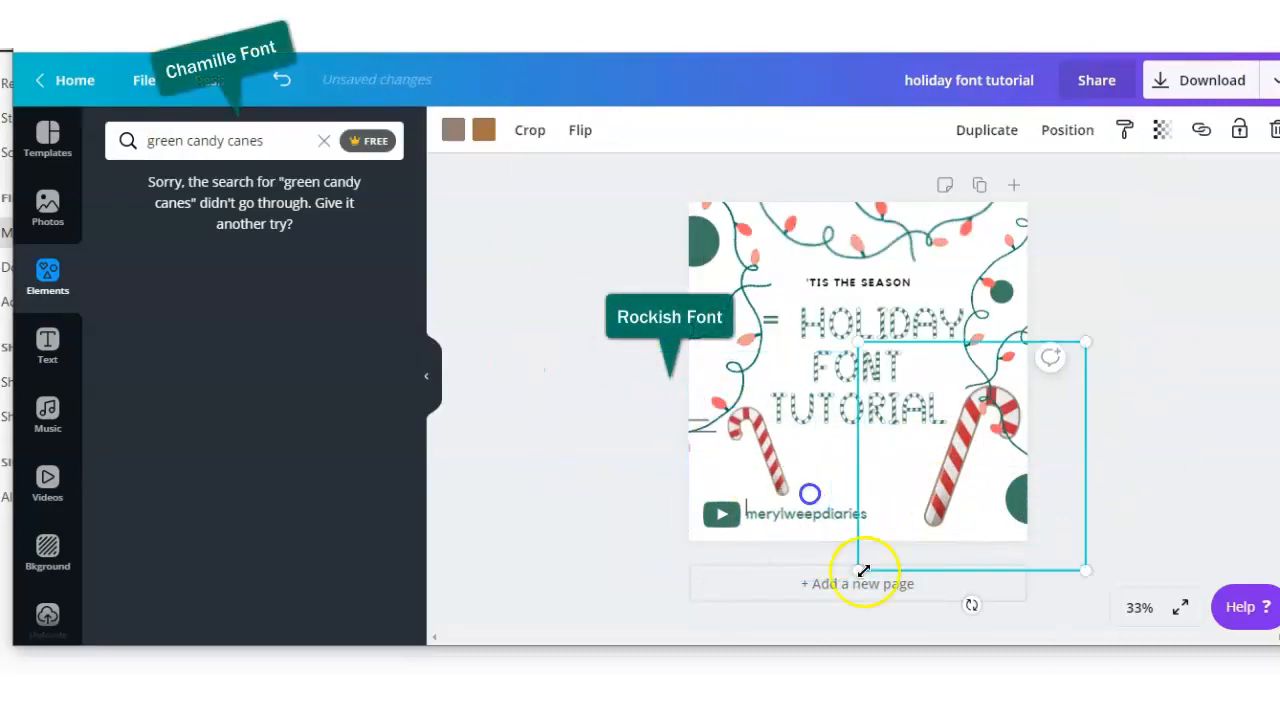